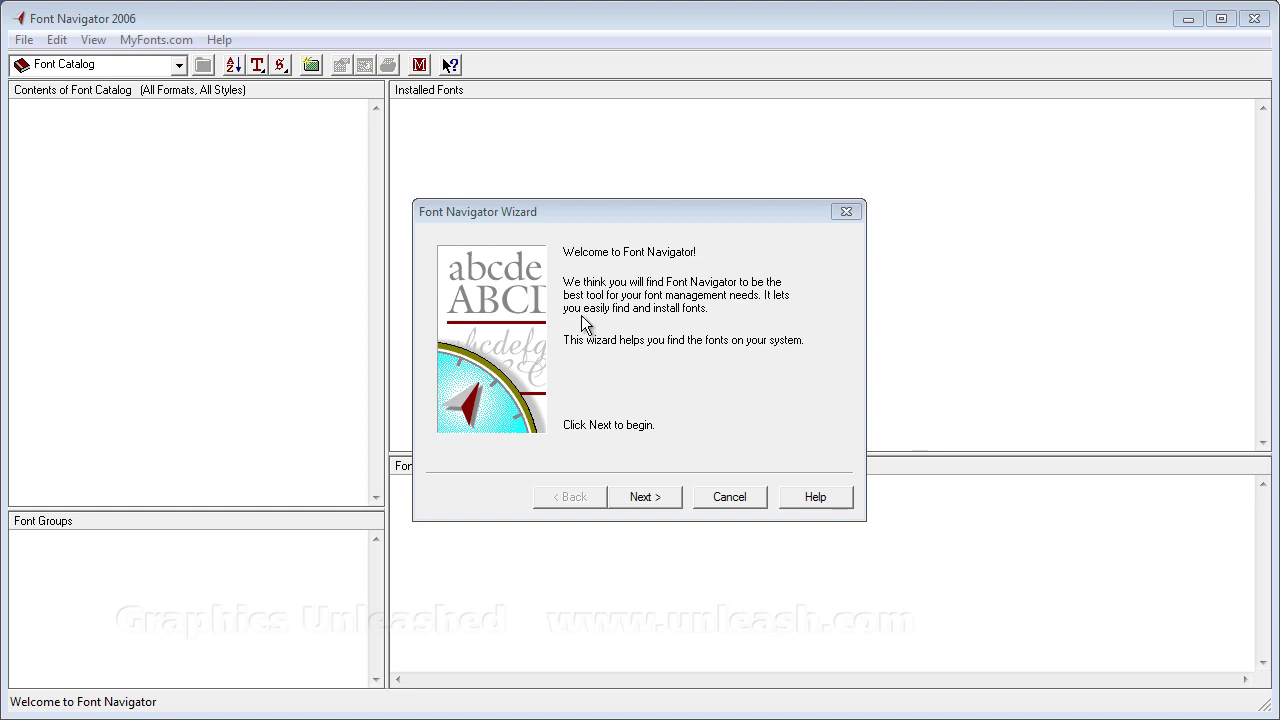
Go to the search-location page and uncheck drives C:, D: and E:
click(644, 500)
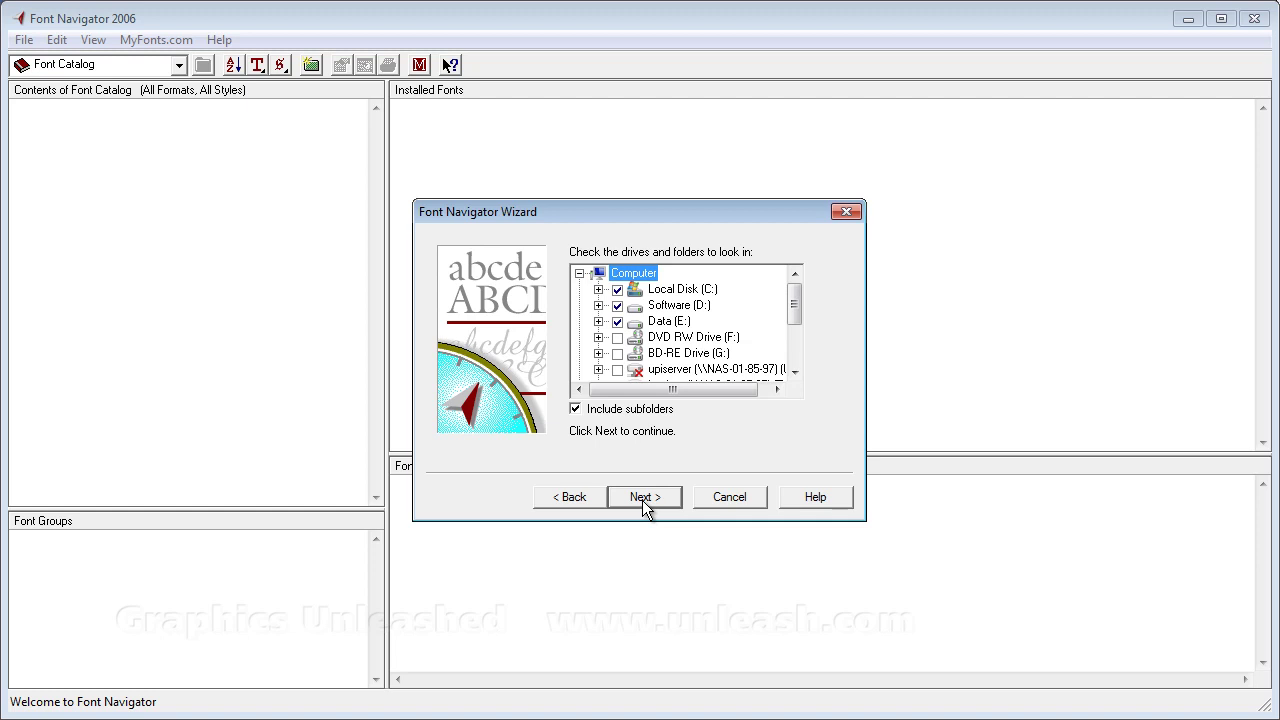
key(Down)
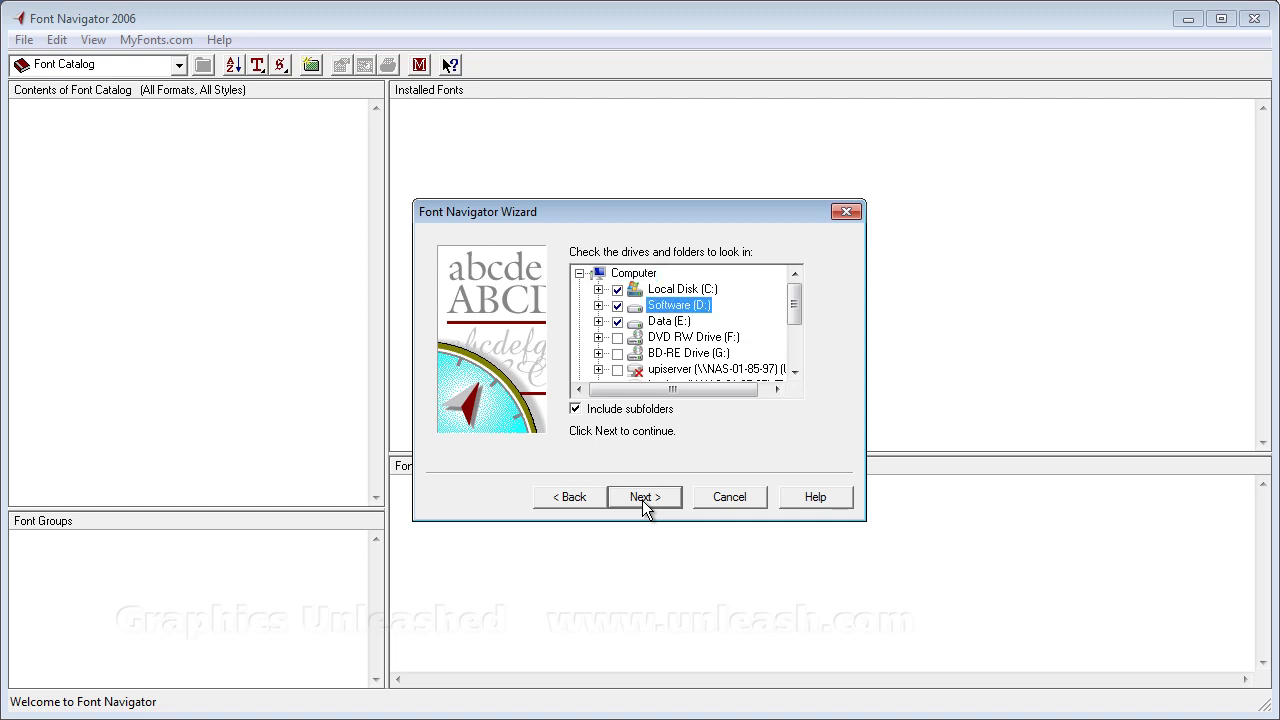
key(space)
key(Down)
key(space)
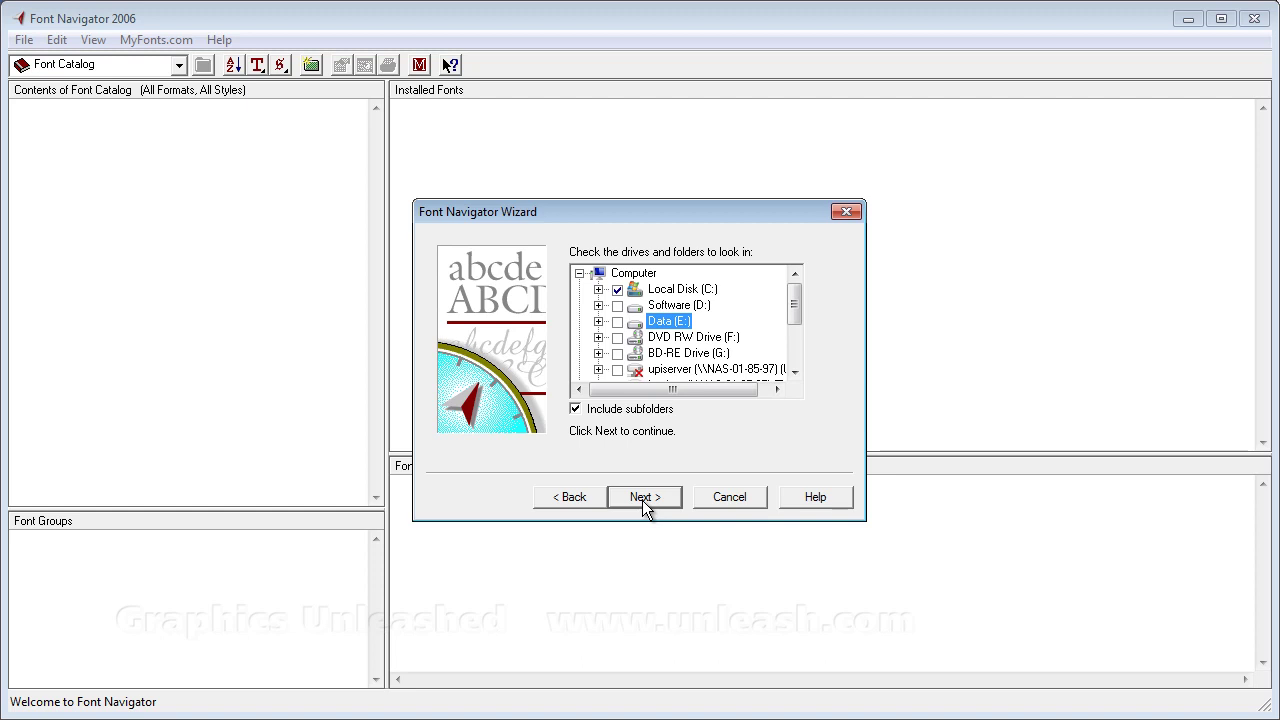
key(Up)
key(Up)
key(space)
Check only the C:\Windows\Fonts folder and continue to the wizard's final page
key(Right)
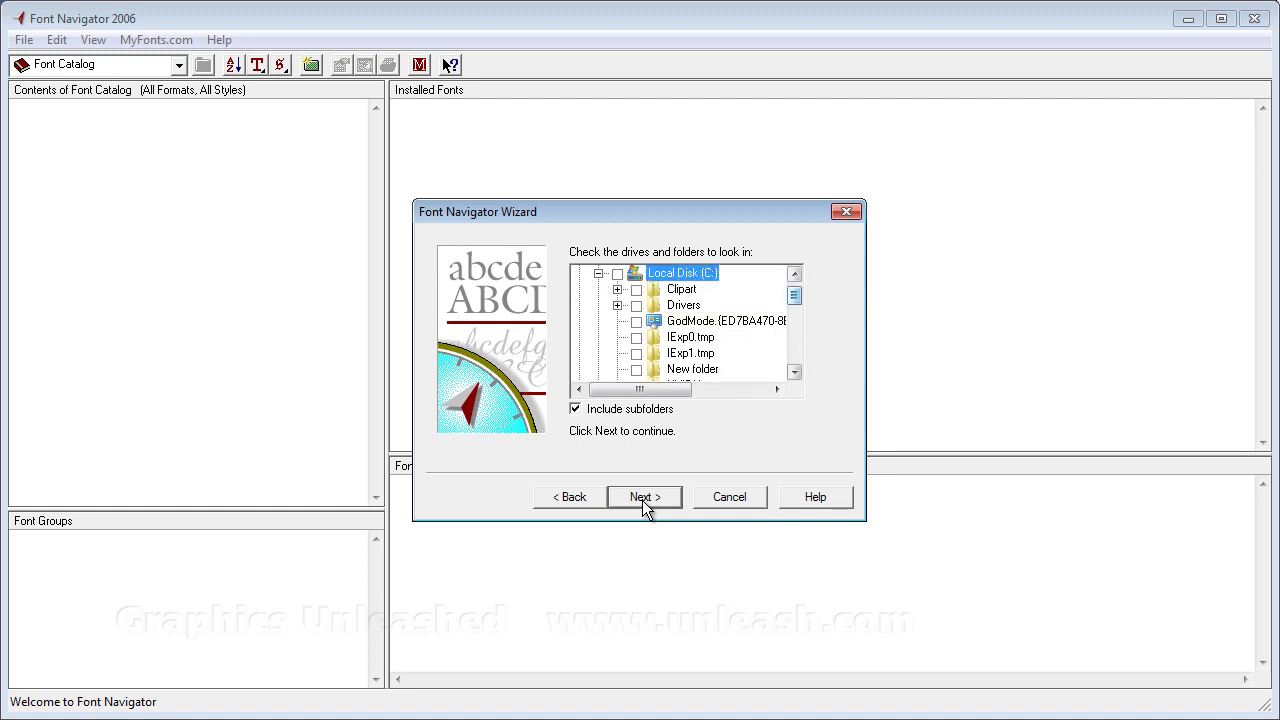
scroll(645, 508, down, 7)
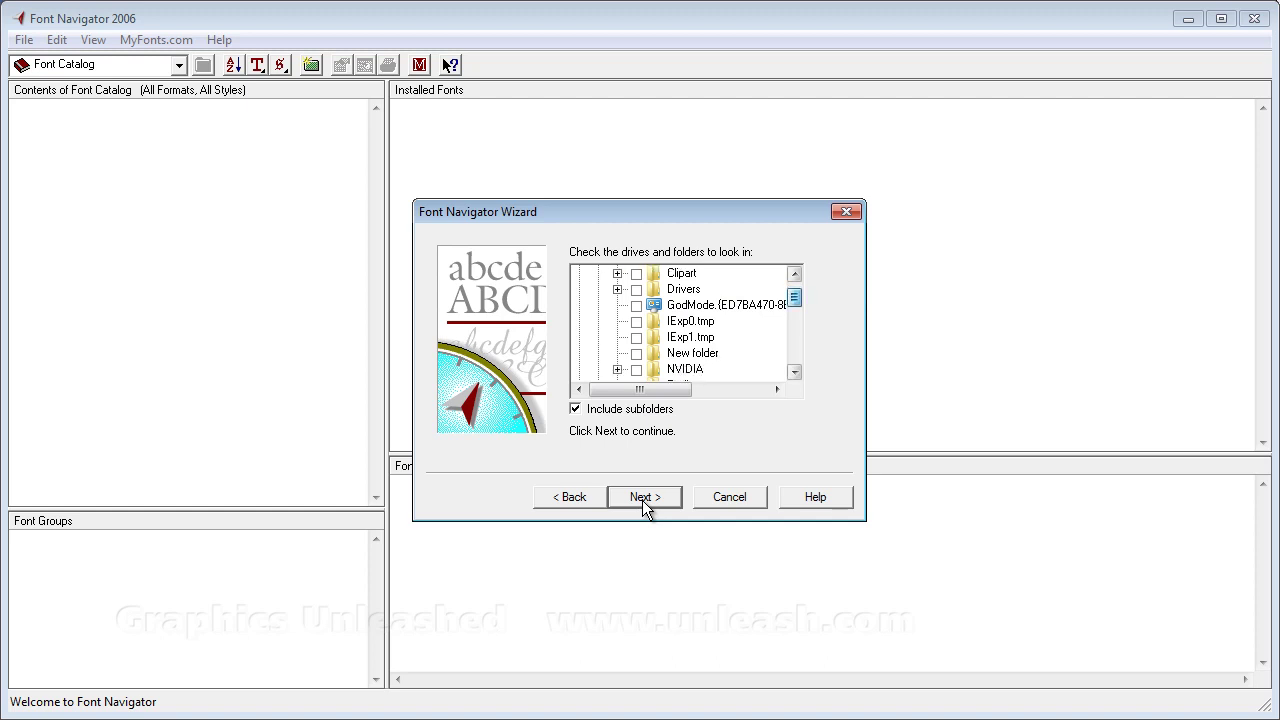
scroll(645, 508, down, 2)
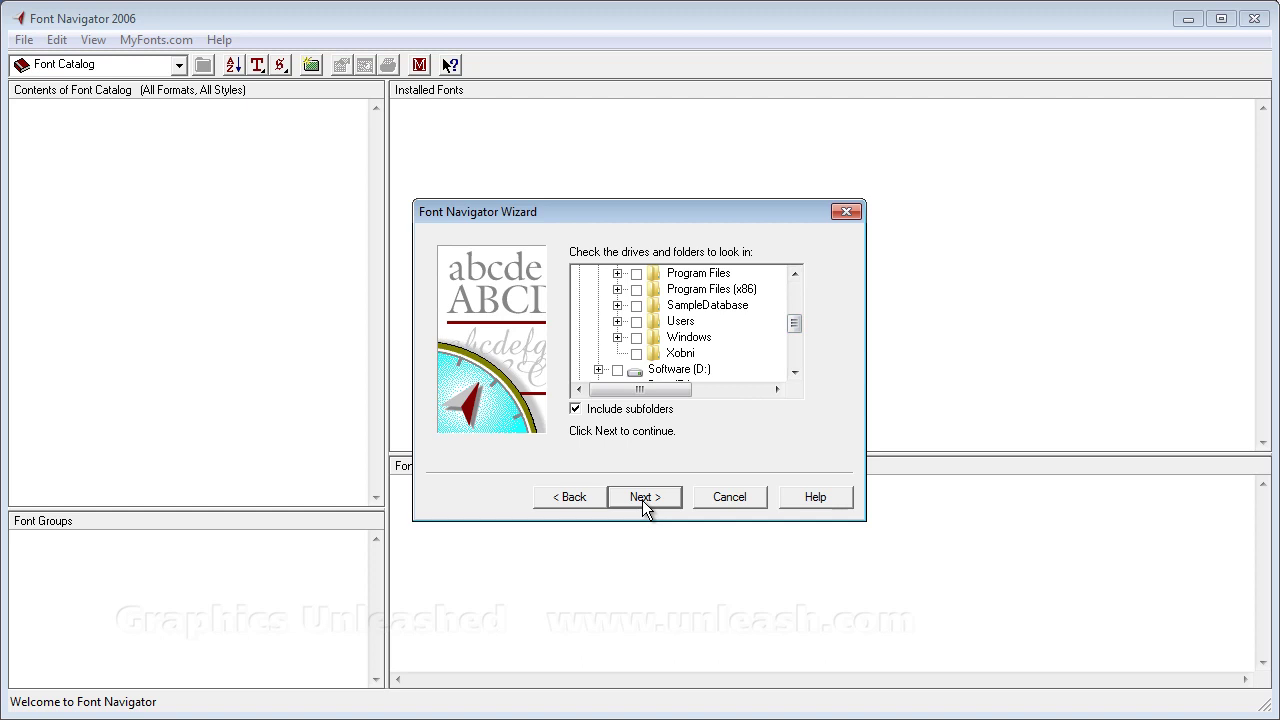
key(Right)
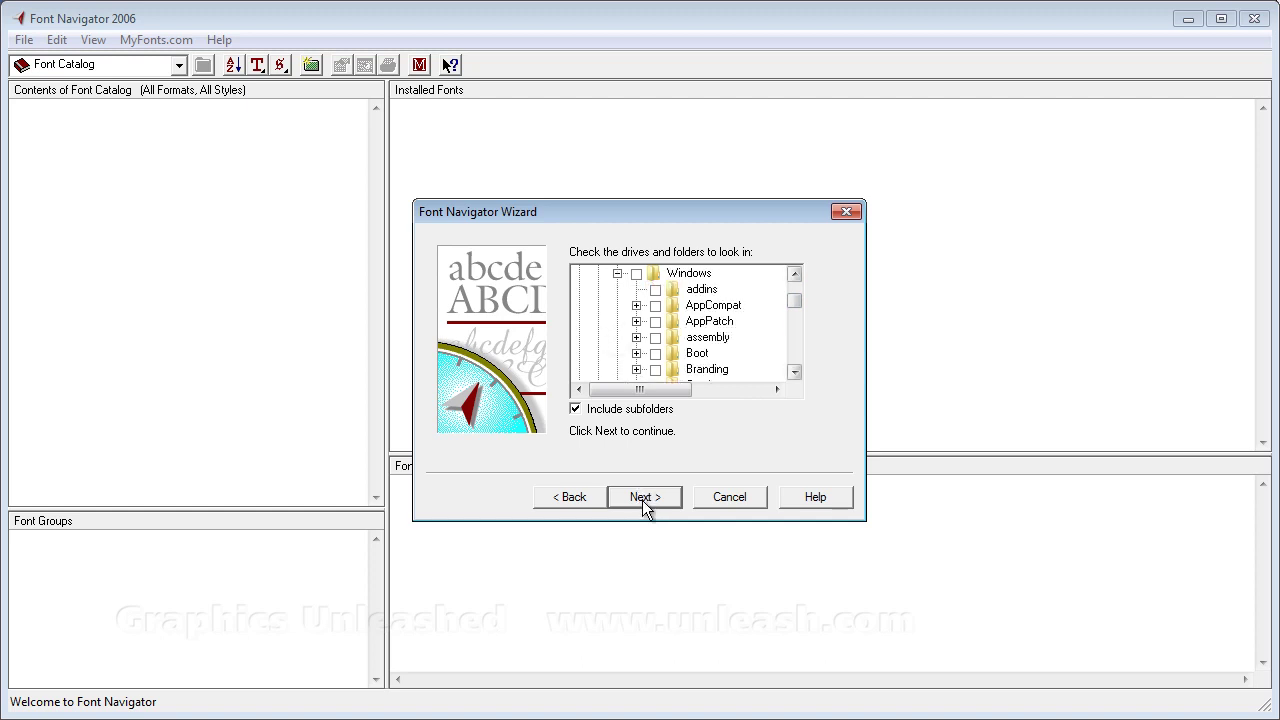
scroll(645, 508, down, 4)
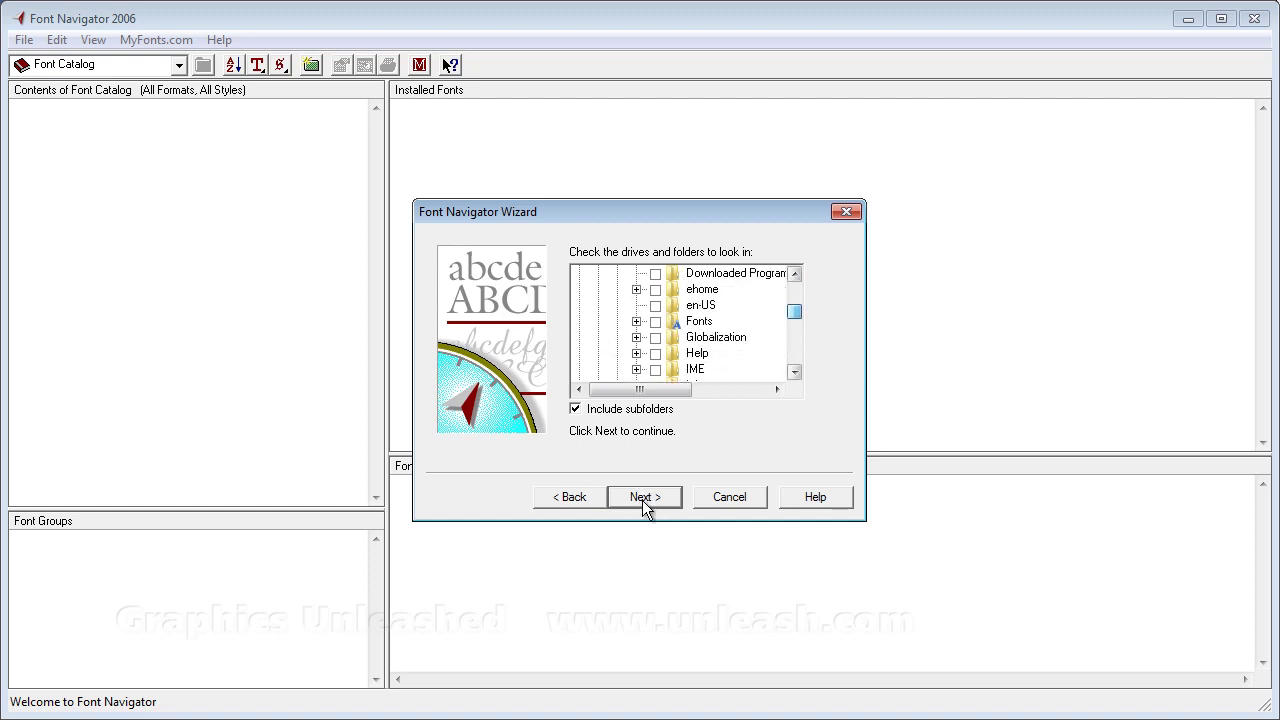
key(f)
key(space)
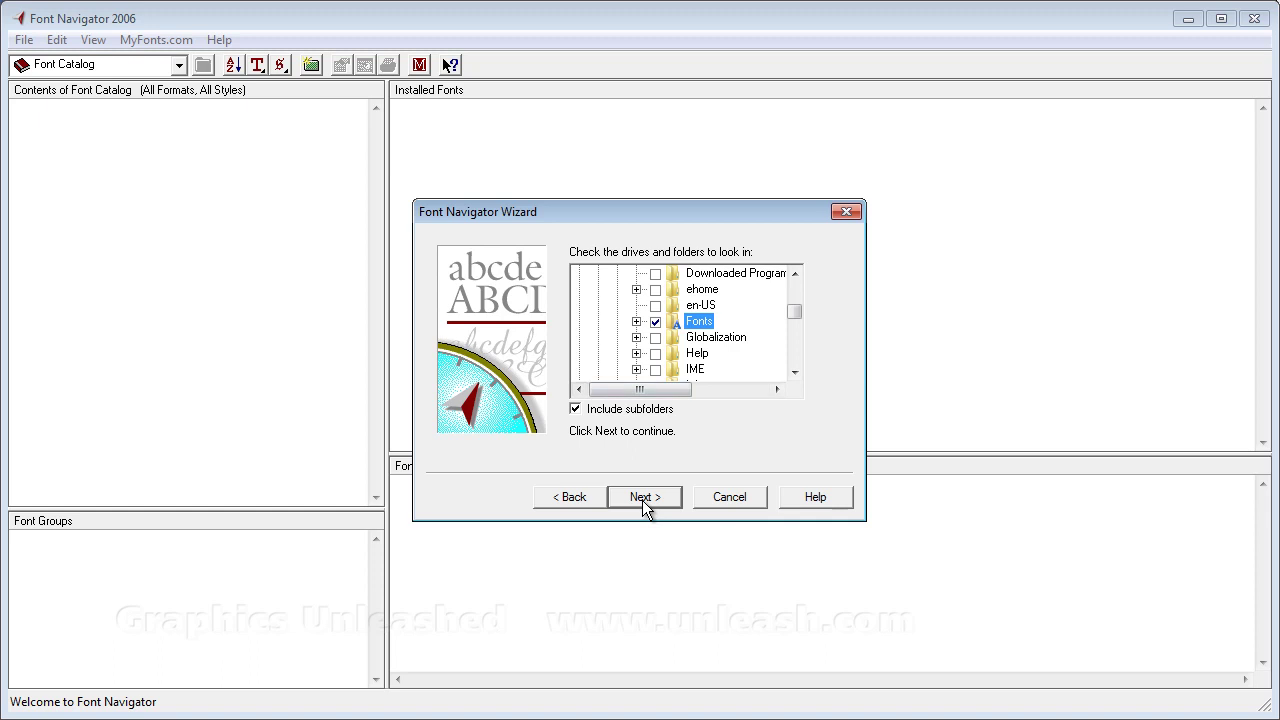
click(644, 500)
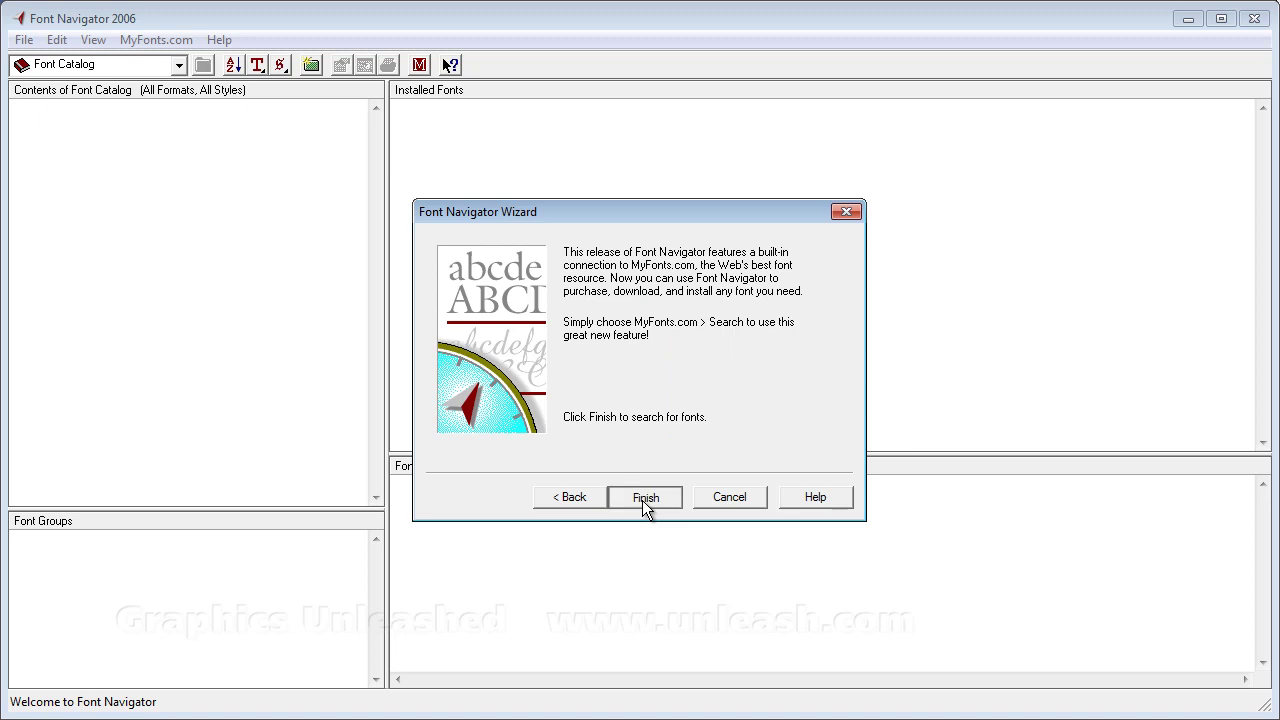
Finish the wizard so the Font Catalog fills and 690 installed fonts appear
click(645, 500)
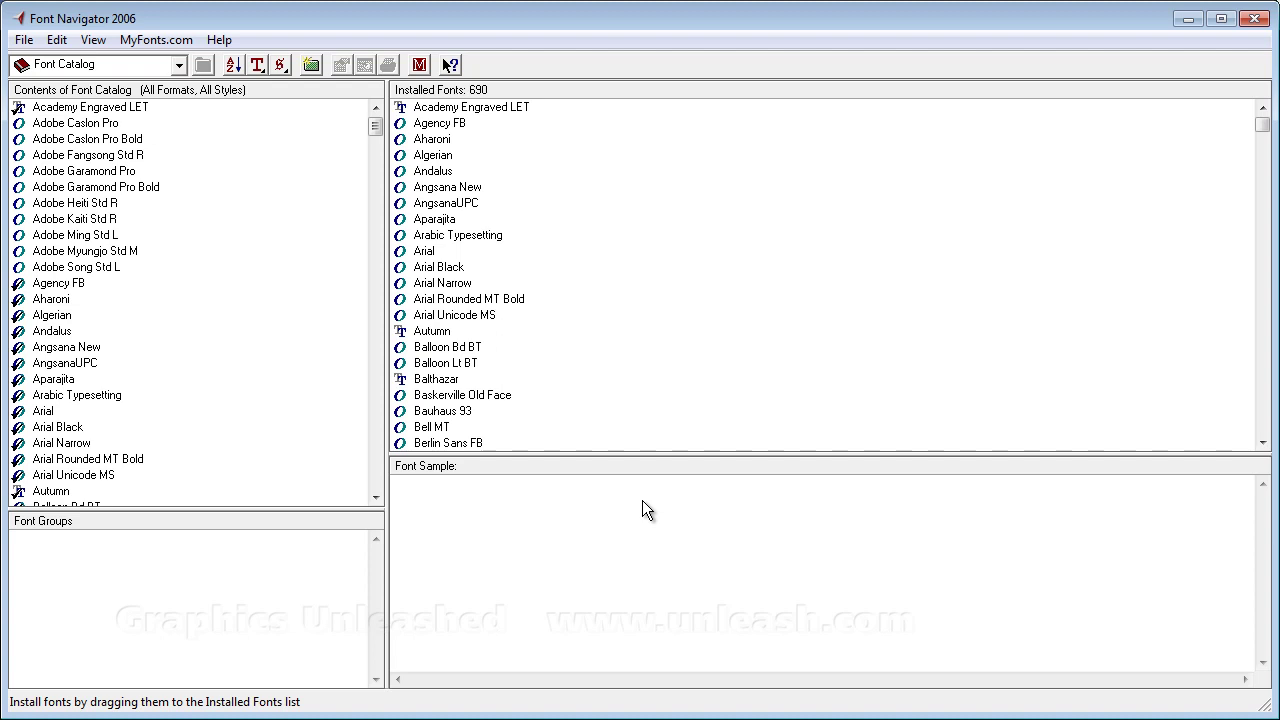
Run Find Fonts on just the Fonts folder under the Software (D:) drive
key(alt+f)
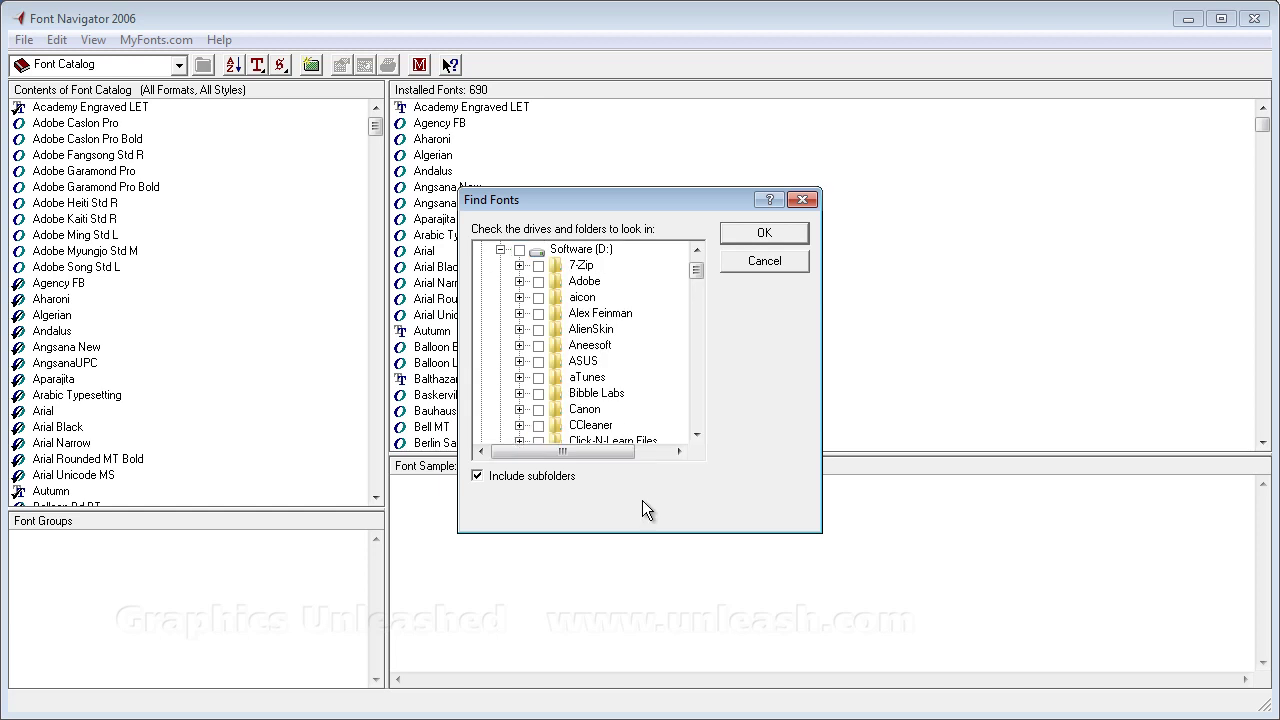
scroll(645, 510, down, 7)
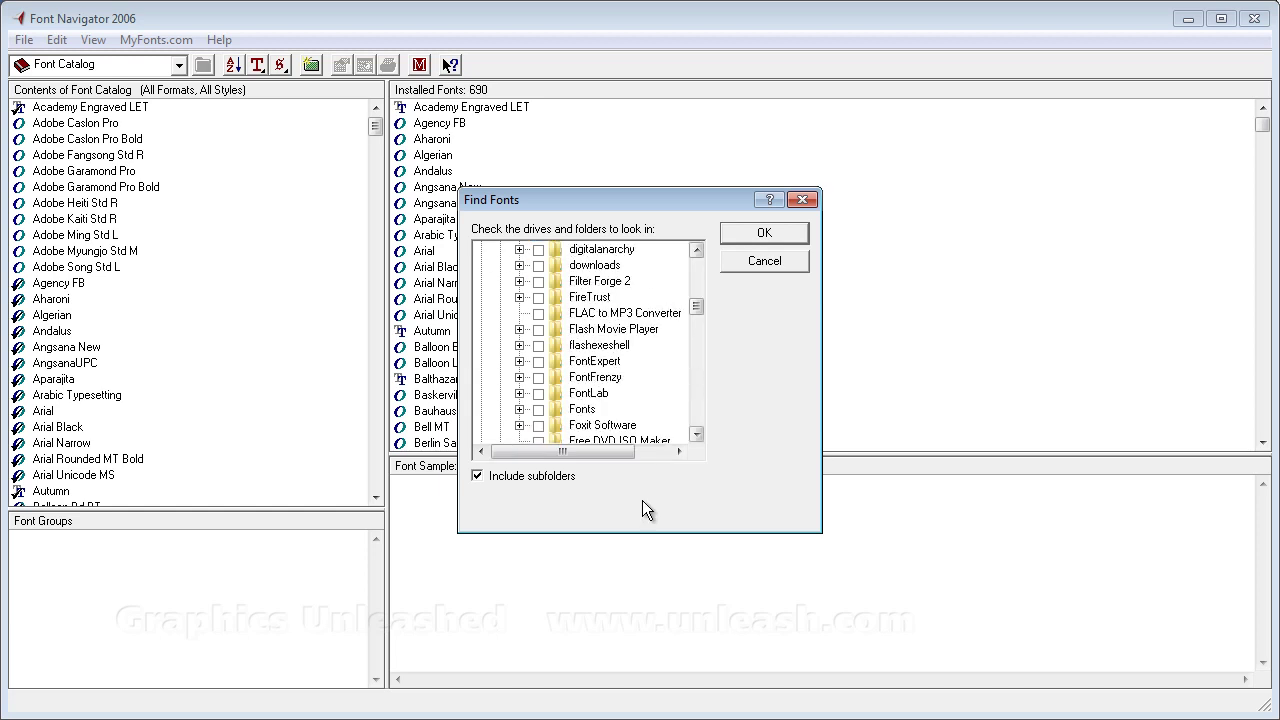
key(f)
key(o)
key(n)
key(t)
key(s)
key(space)
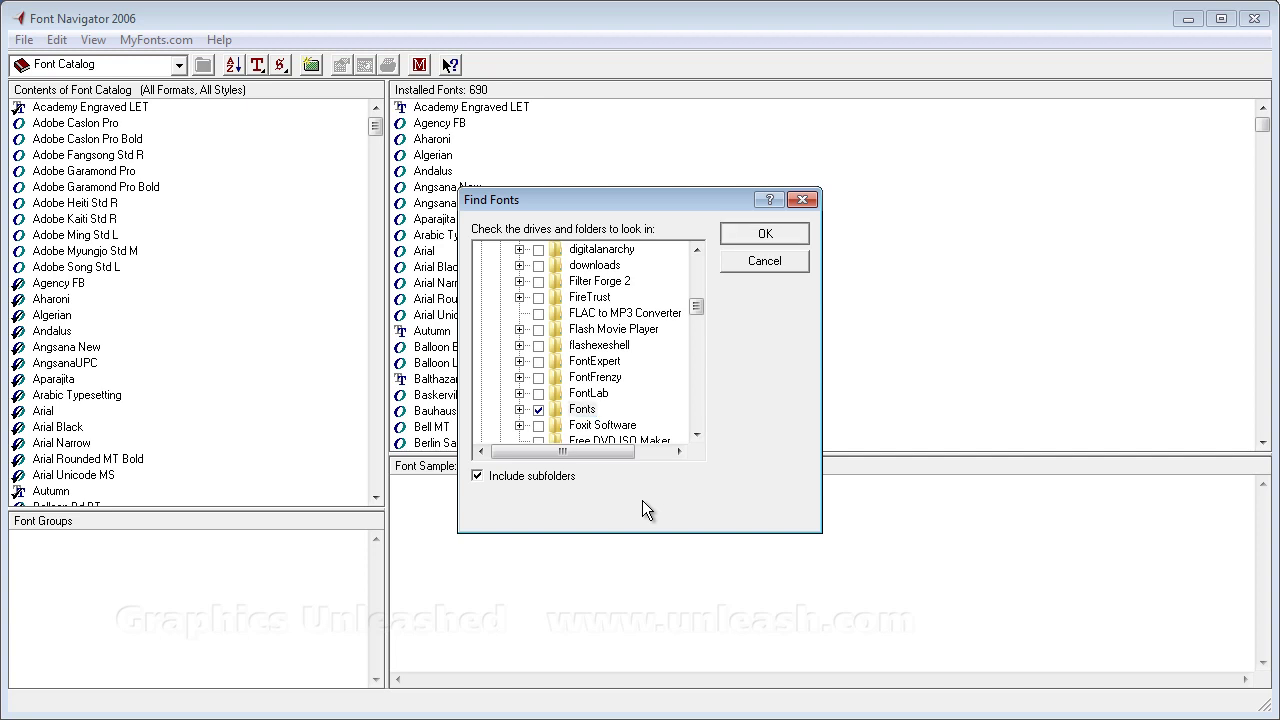
key(Return)
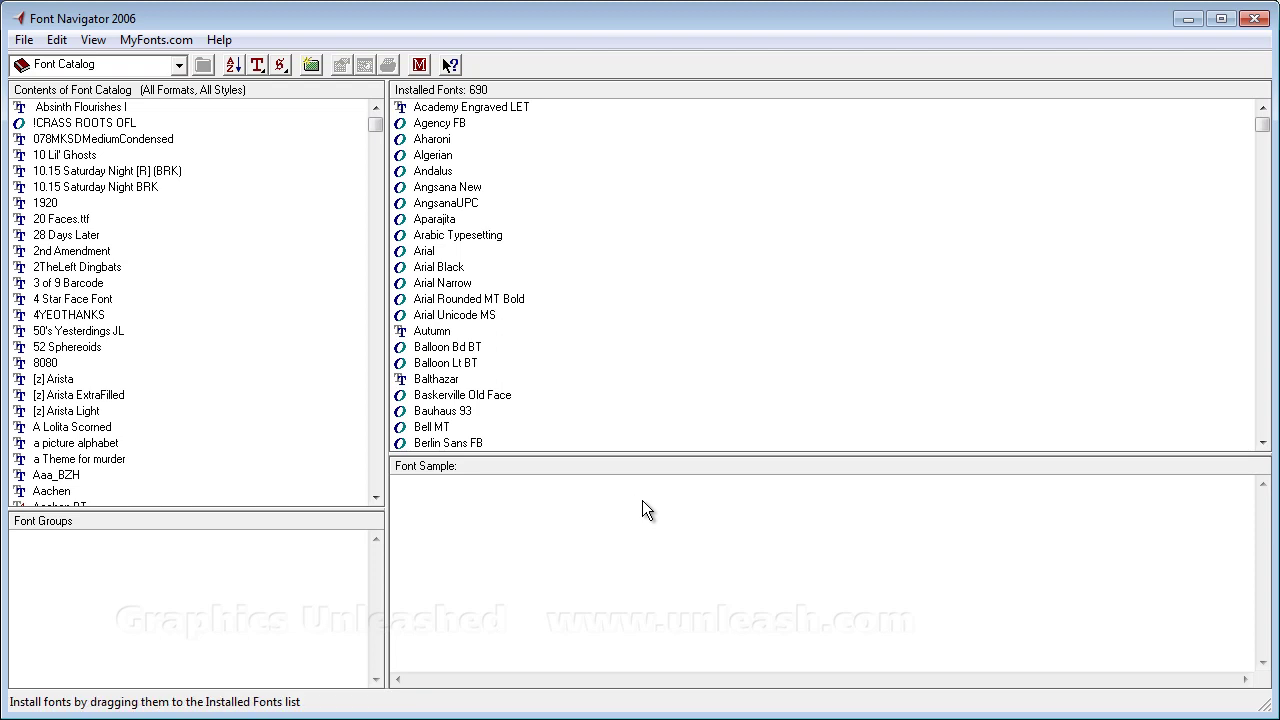
Run File > Find Fonts with the whole Software (D:) drive checked
key(alt+f)
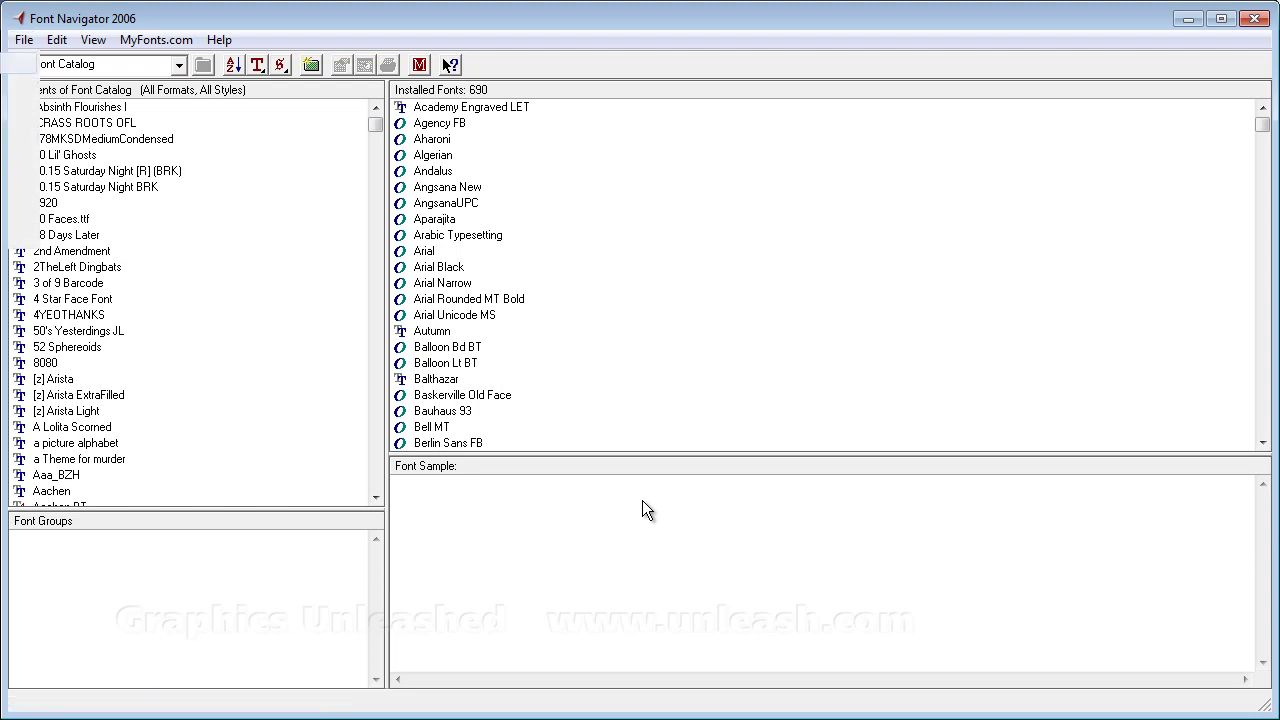
key(Return)
key(Down)
key(Down)
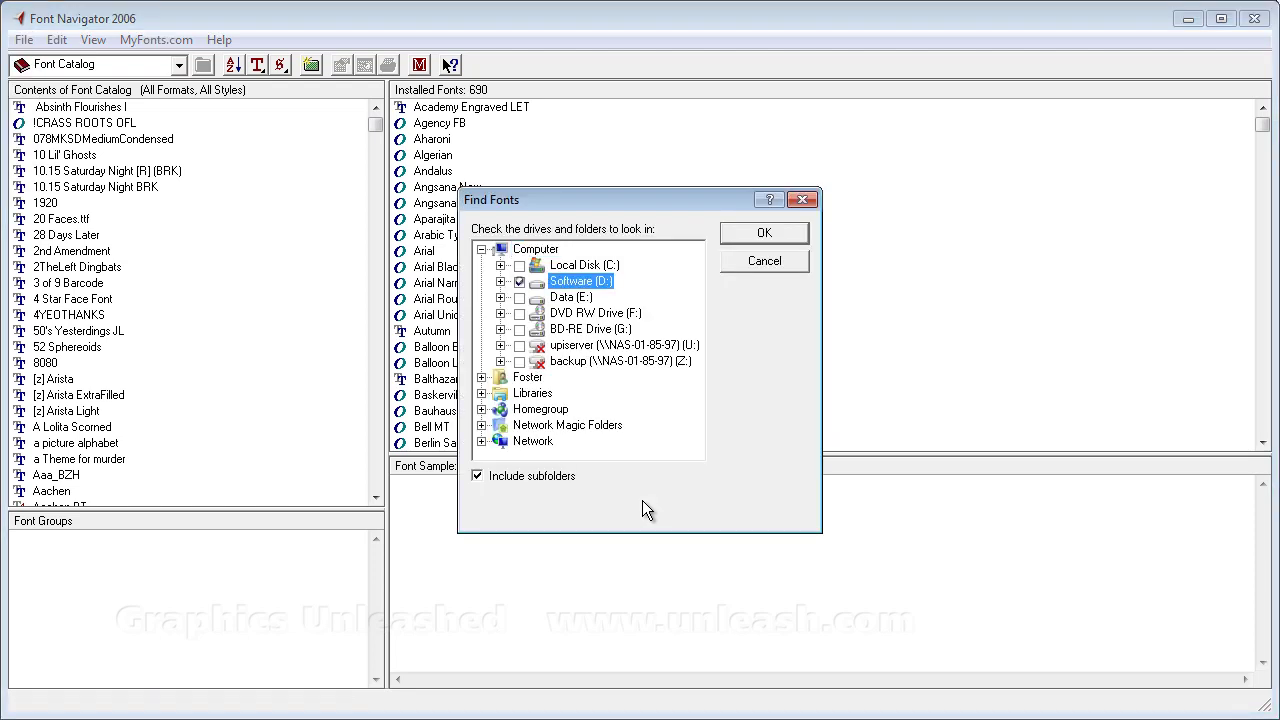
key(space)
key(Return)
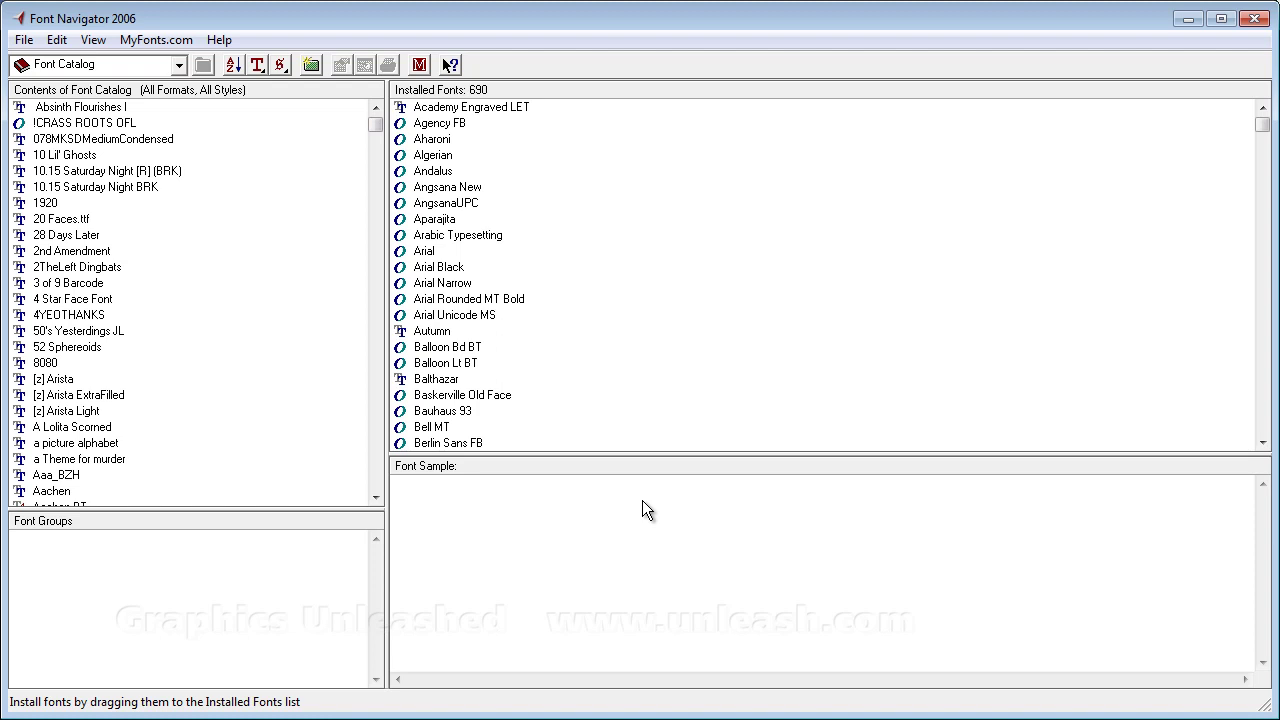
Preview Abaton ITC Std, Adderville, AdLib BT and Adobe Caslon Pro in the catalog
scroll(642, 510, down, 8)
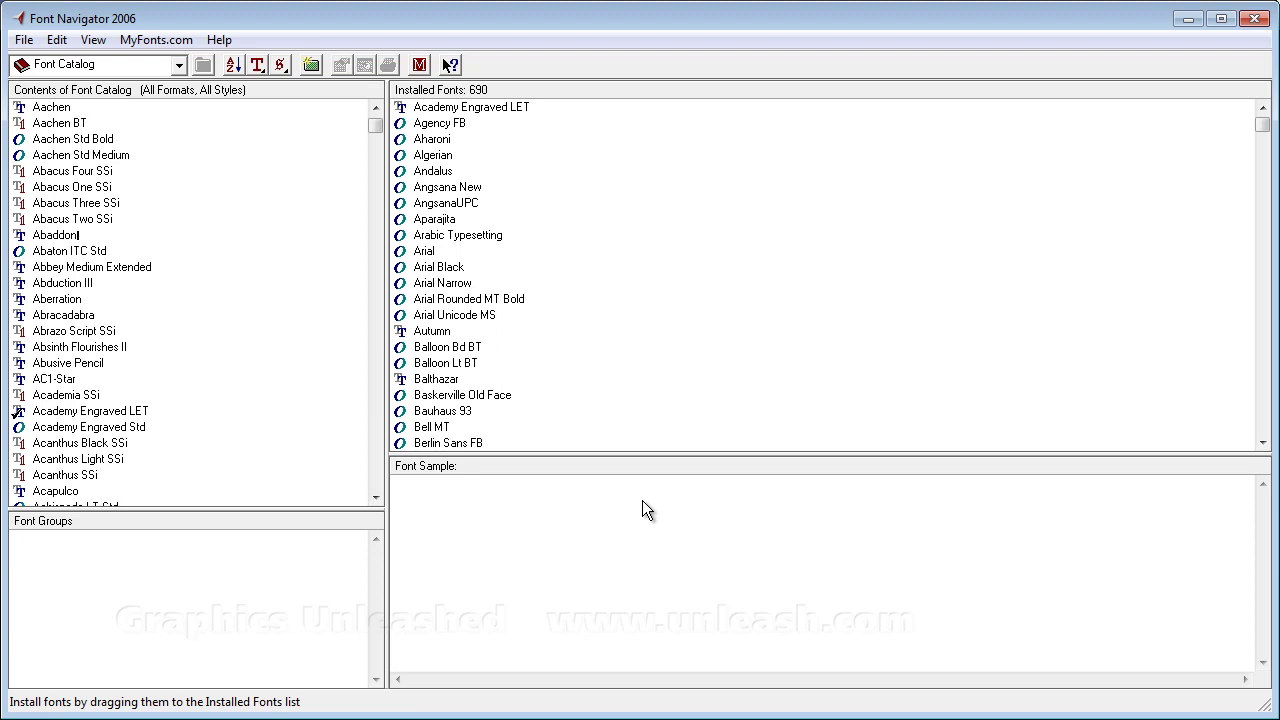
key(Down)
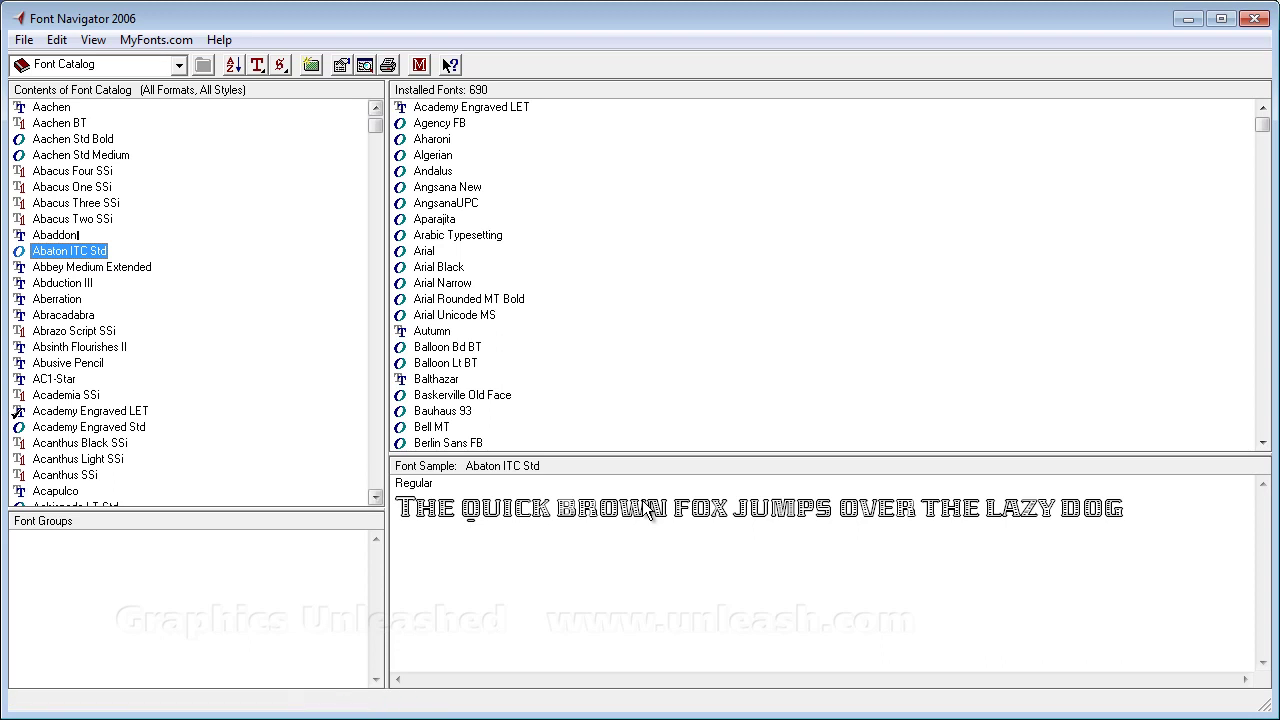
scroll(650, 510, down, 8)
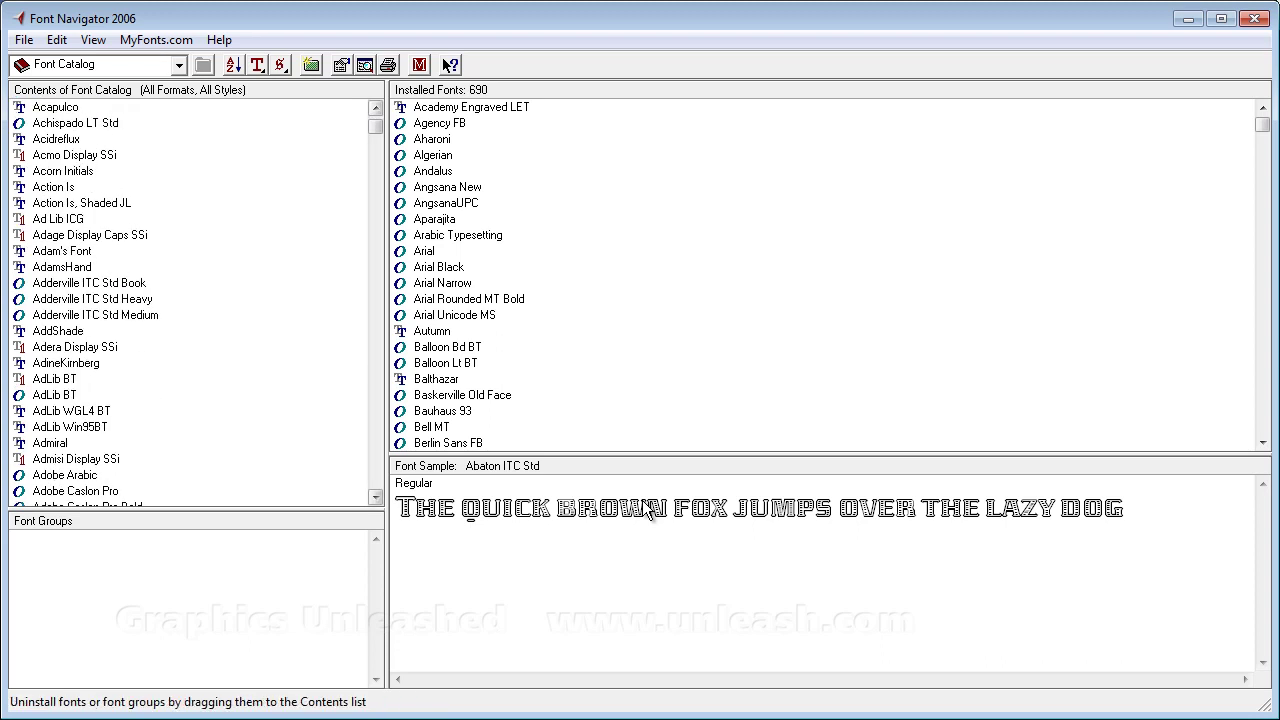
text(add)
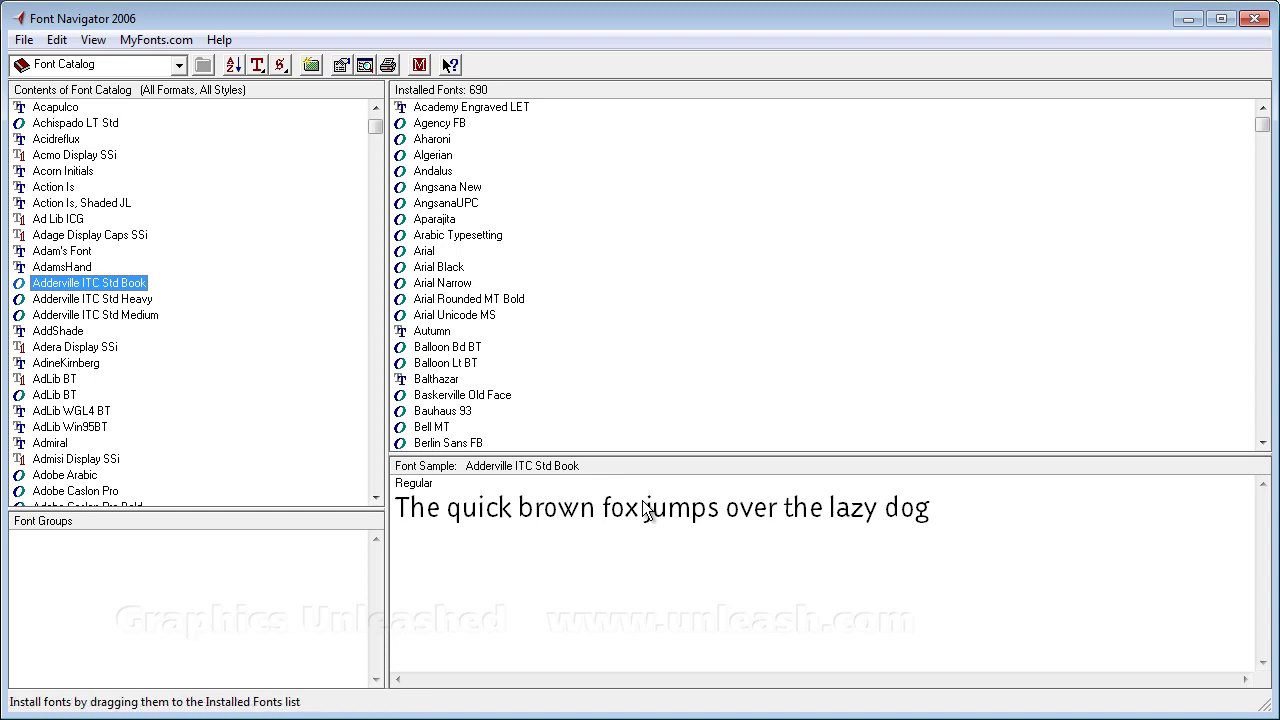
key(Down)
key(Down)
key(Down)
key(Down)
key(Down)
key(Down)
key(Down)
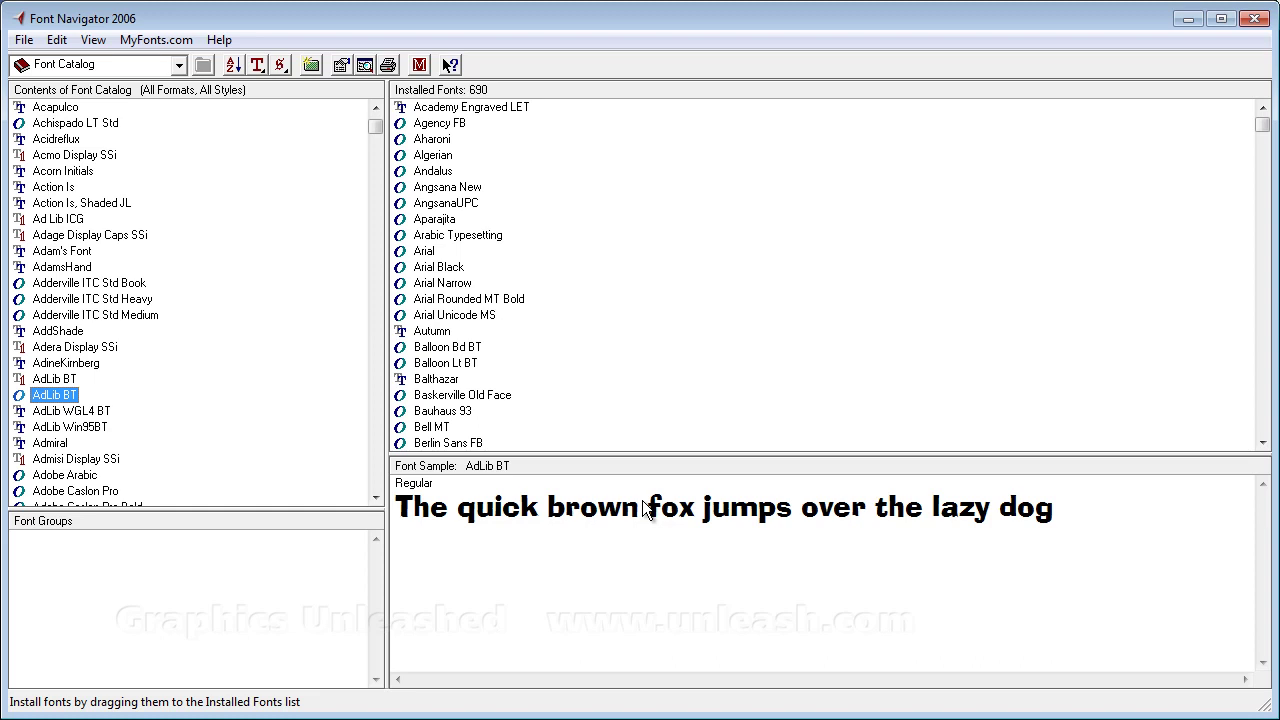
key(Down)
key(Down)
key(Down)
key(Down)
key(Down)
key(Down)
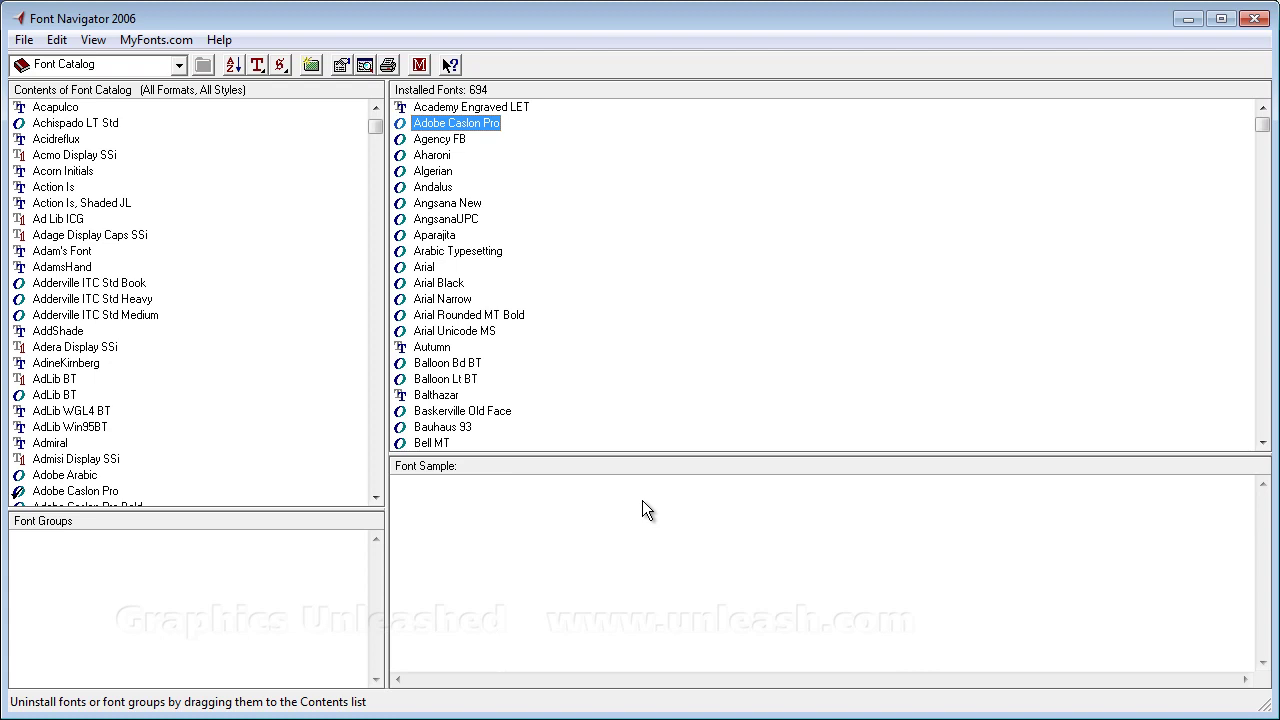
Drag Adobe Caslon Pro back out of Installed Fonts to uninstall it
drag(642, 501, 647, 510)
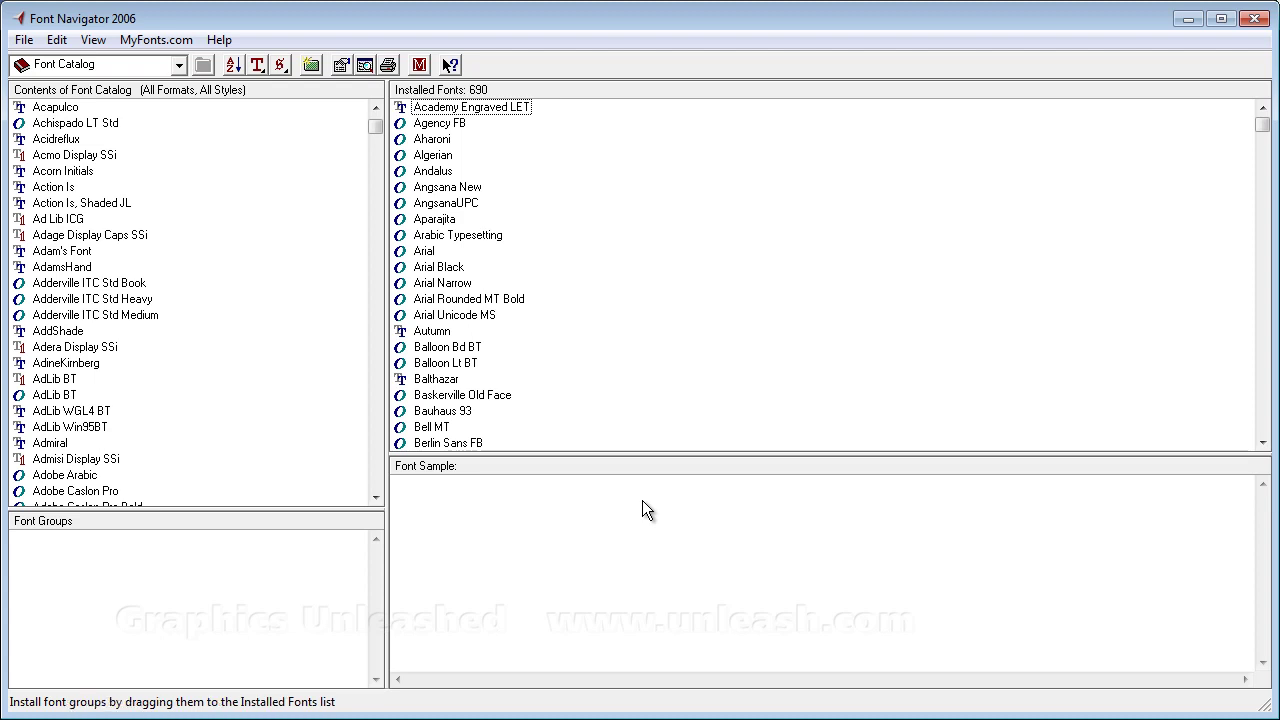
Create a new font group named 'Sample'
key(shift+F10)
key(Down)
key(Down)
key(Return)
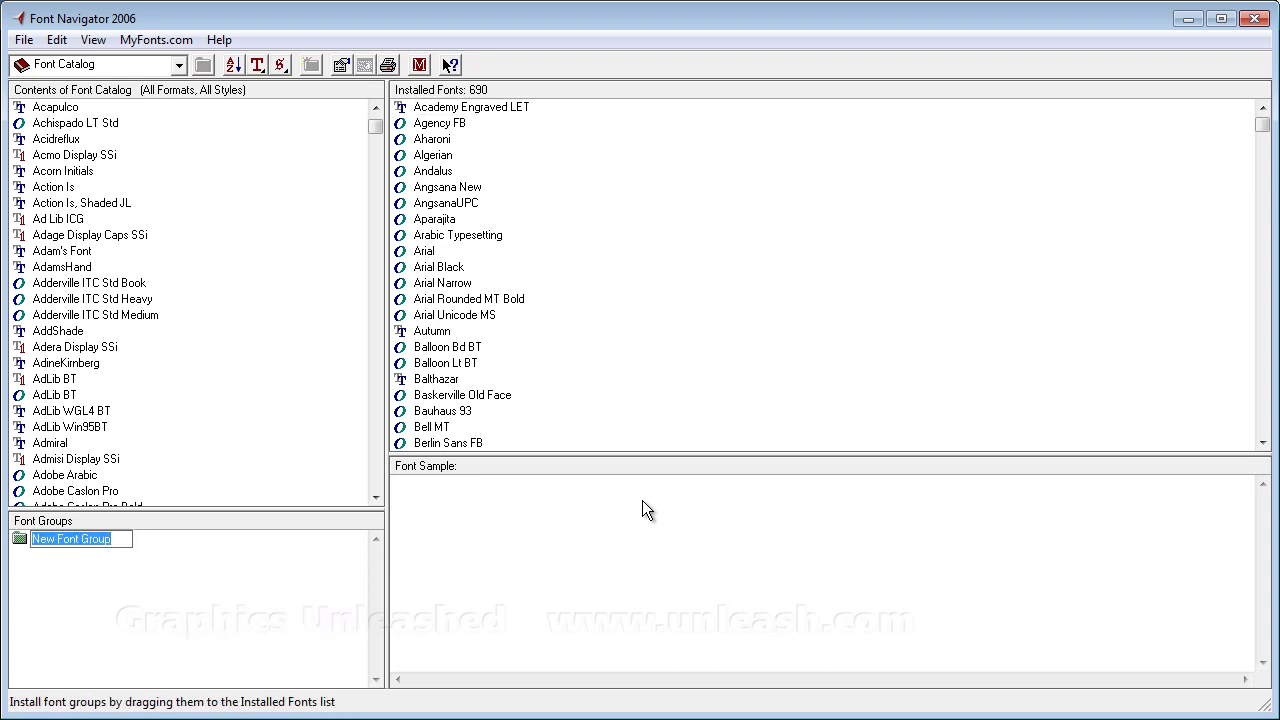
text(Sample)
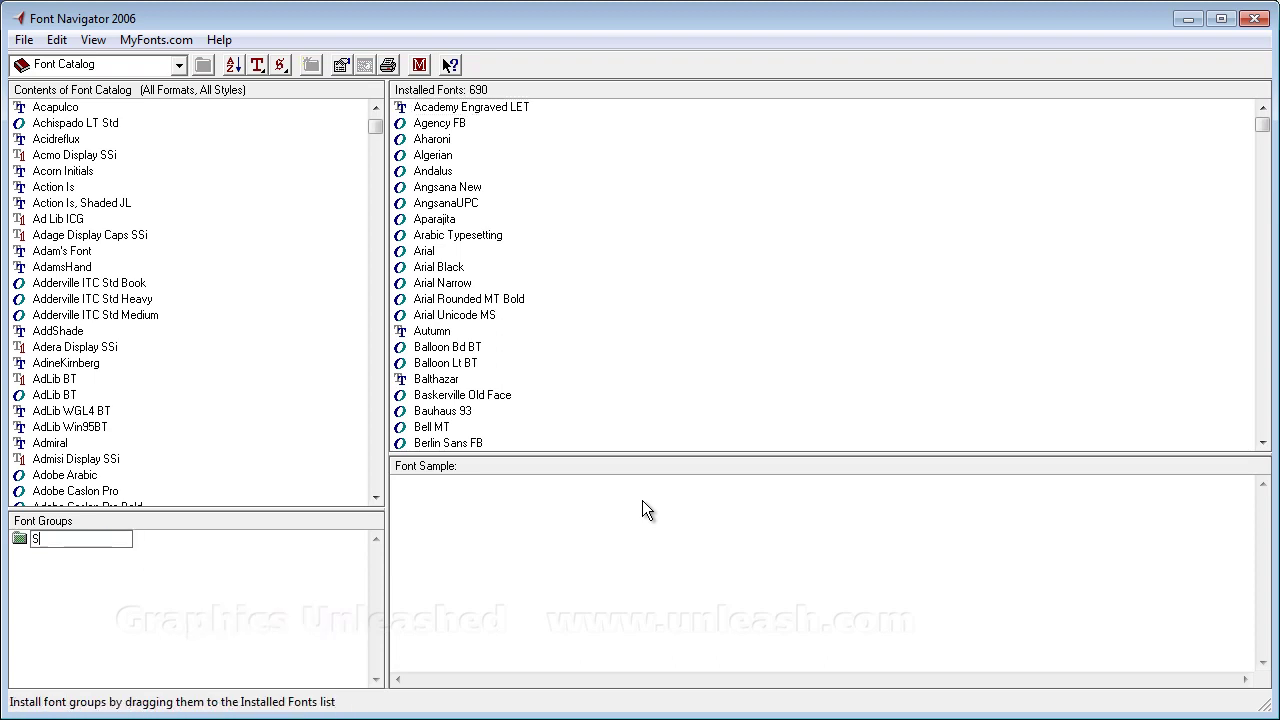
key(Return)
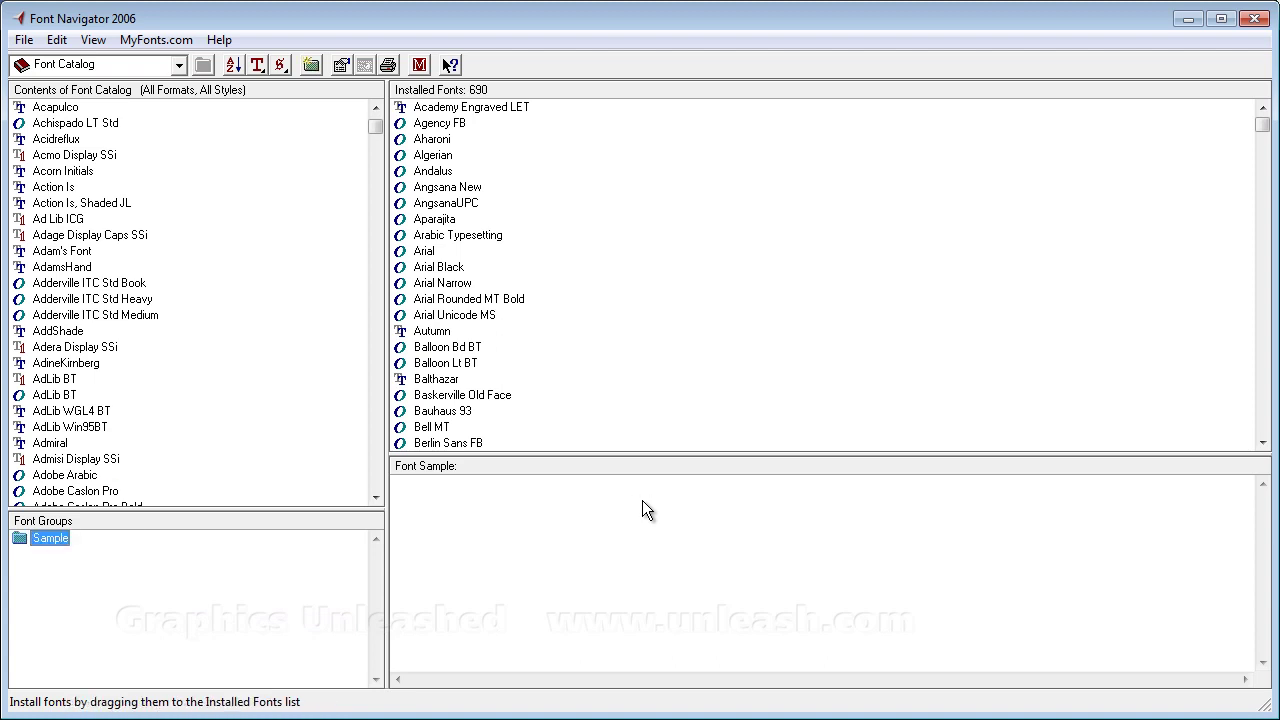
Add Adobe Caslon Pro and Pargrid LT Std Cross to Sample, then install the group
key(shift+Tab)
drag(641, 503, 645, 509)
scroll(645, 509, down, 20)
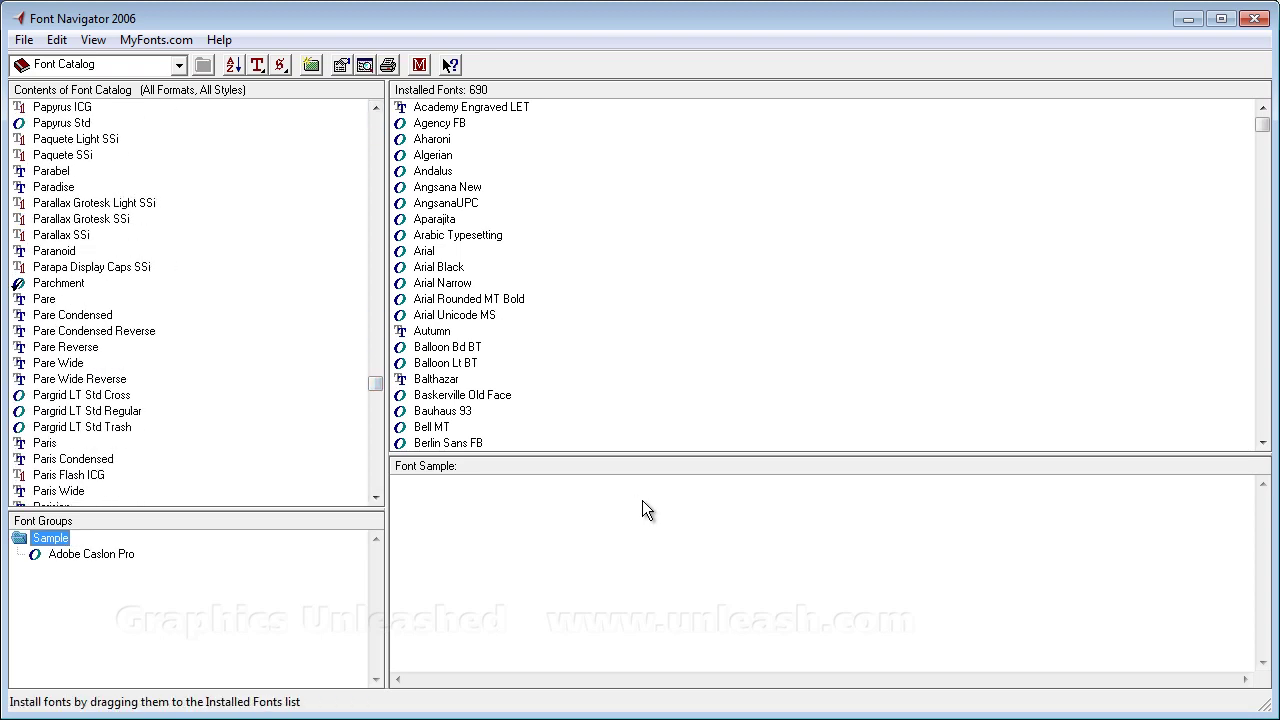
drag(645, 509, 640, 505)
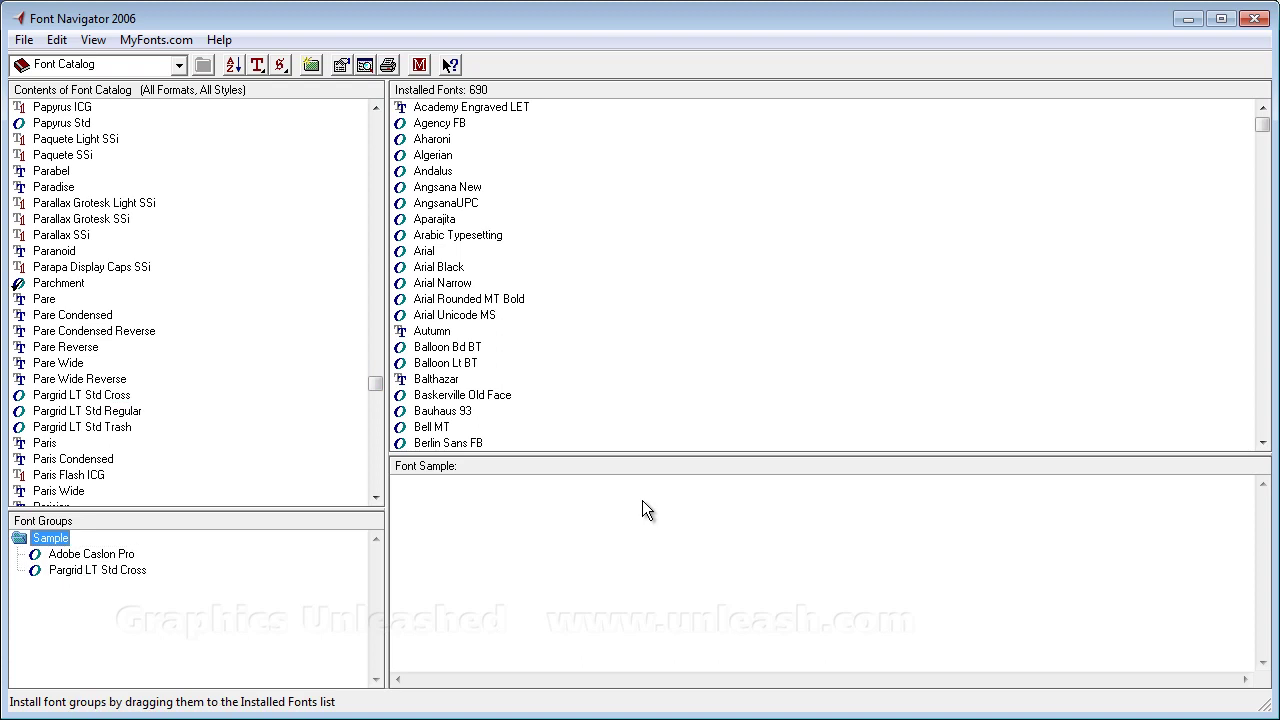
drag(645, 509, 646, 510)
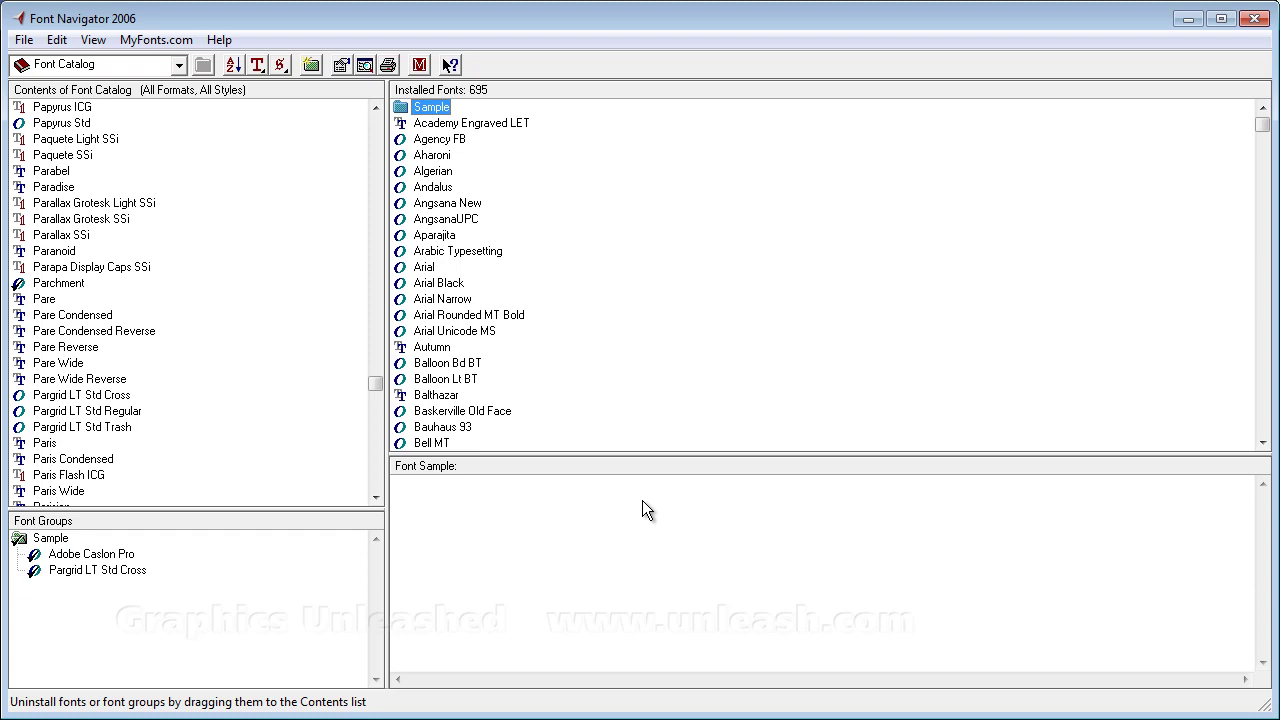
Uninstall the Sample group's fonts, returning to 690 installed fonts
key(shift+F10)
key(Down)
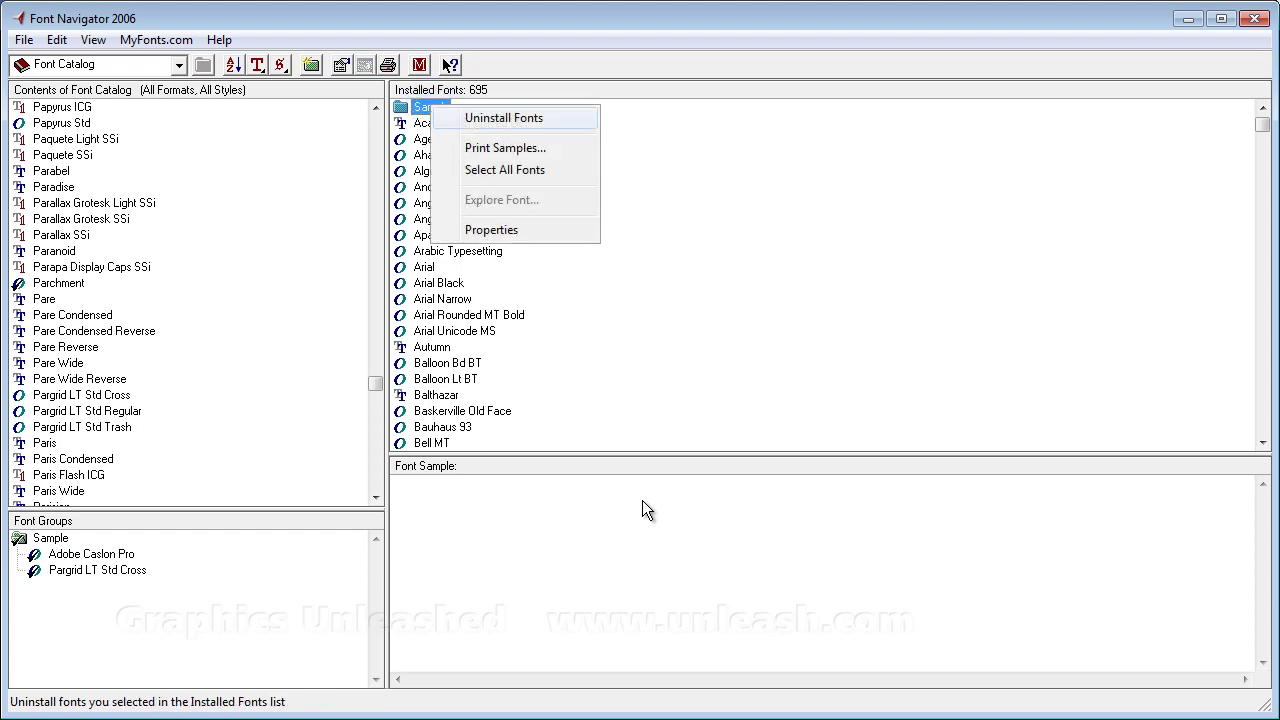
key(Return)
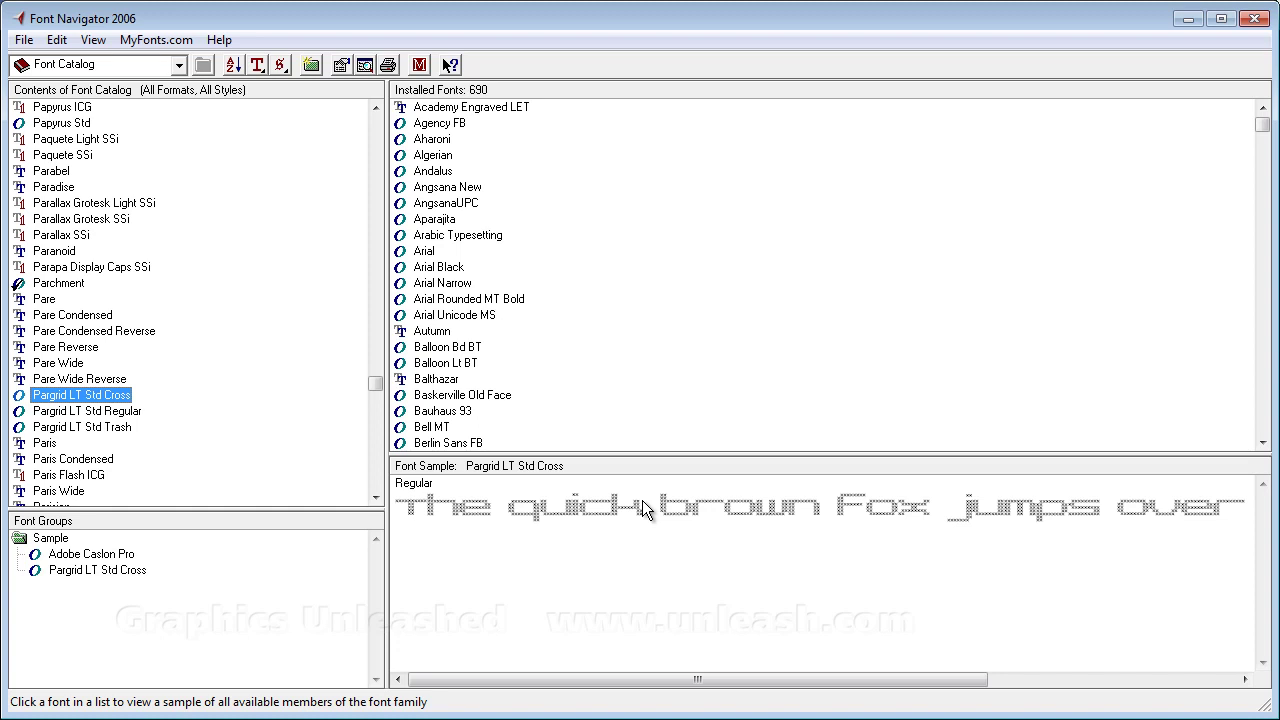
right_click(642, 500)
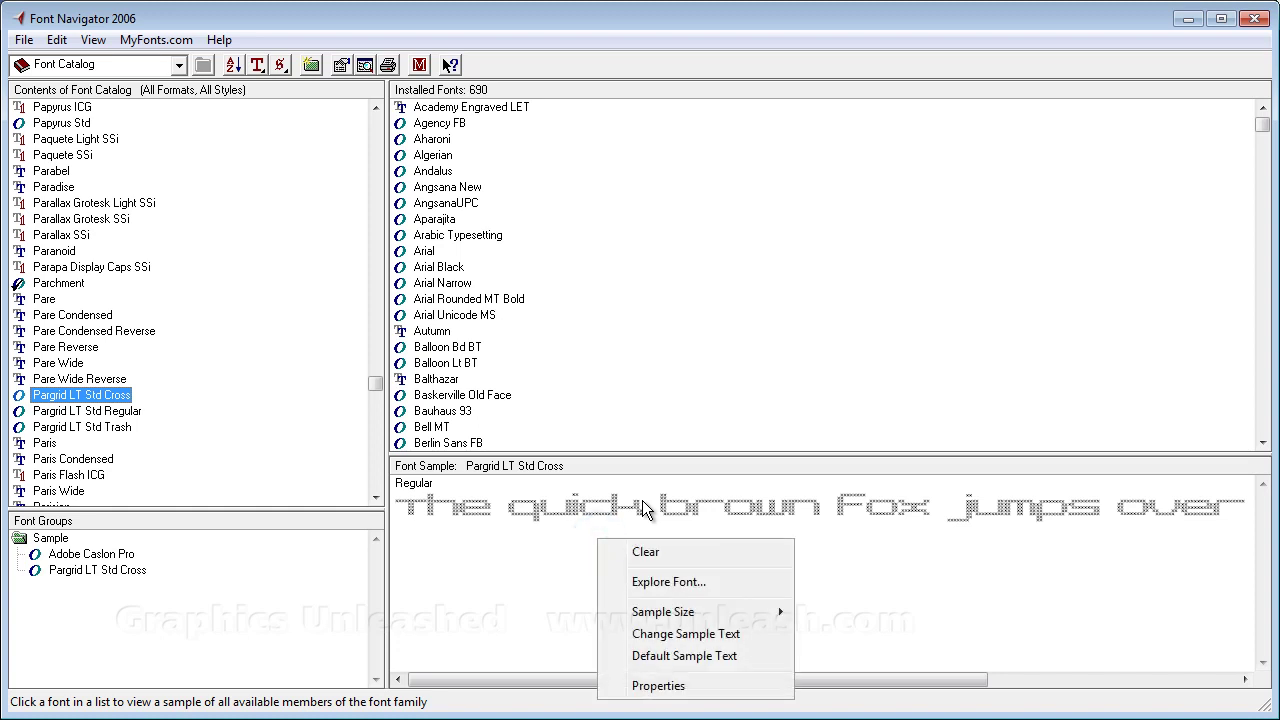
key(Up)
key(Up)
key(Up)
key(Up)
key(Right)
key(Down)
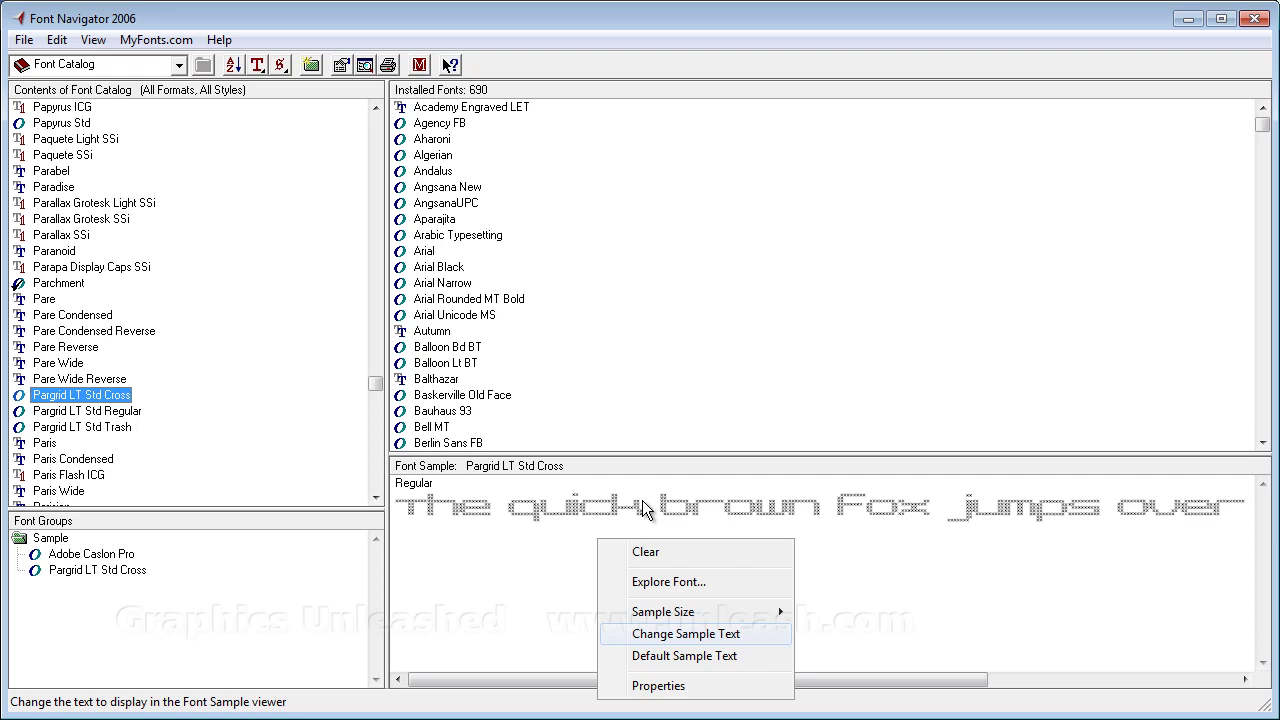
key(Down)
key(Return)
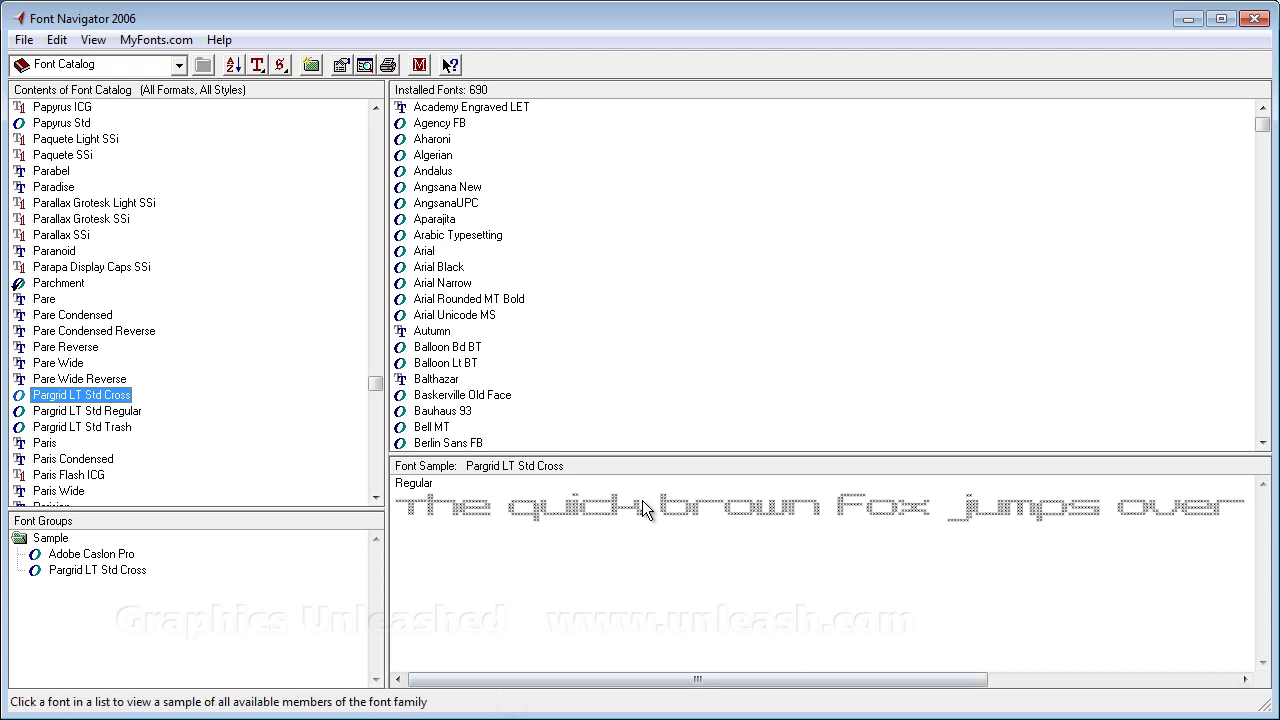
key(alt+v)
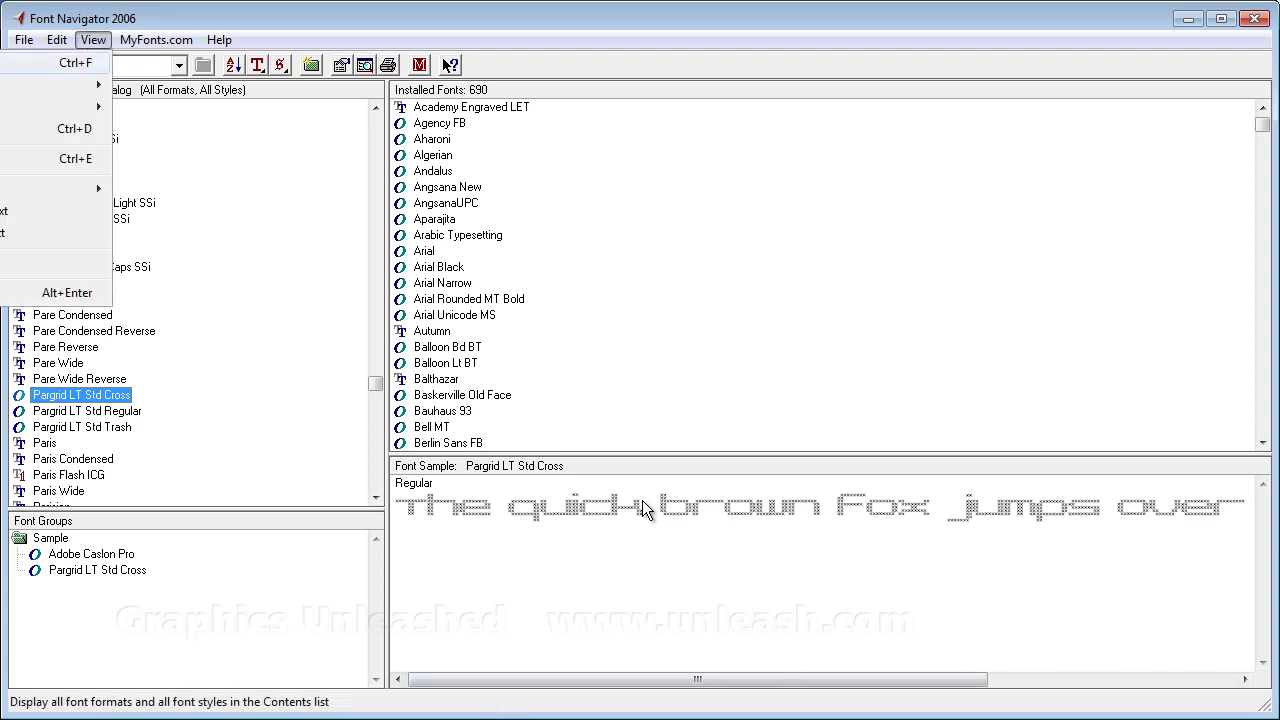
key(Down)
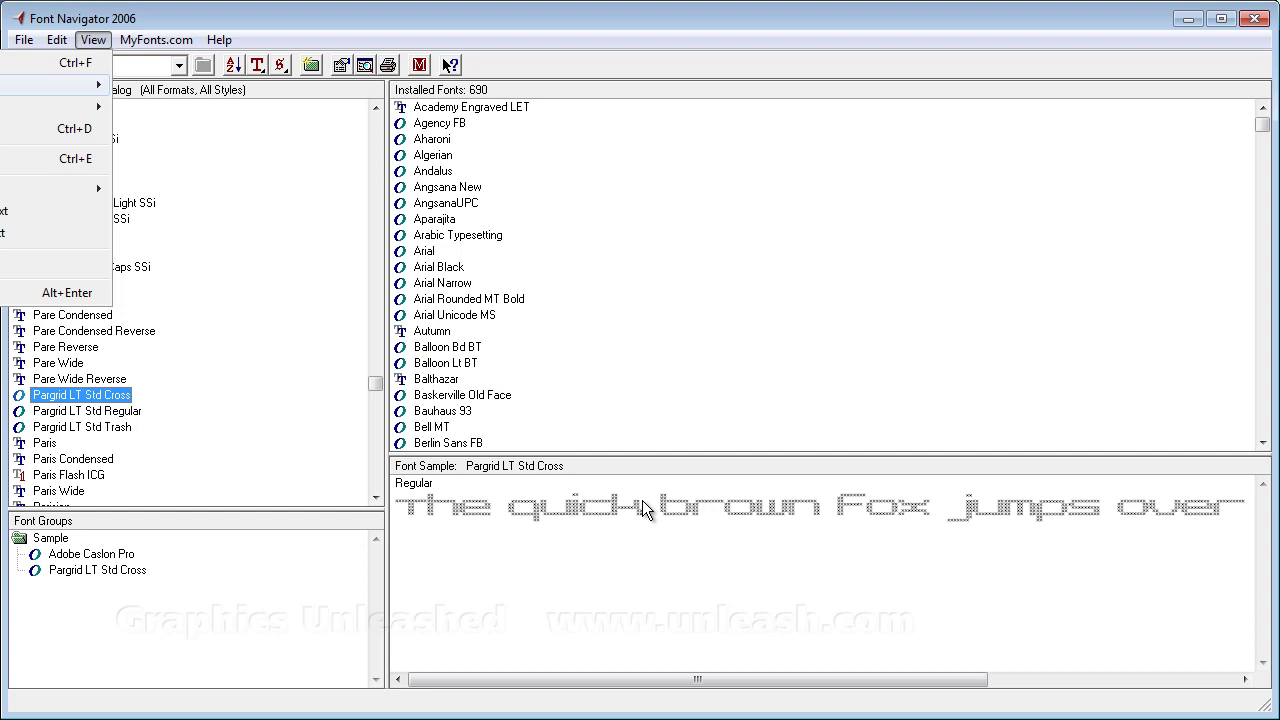
key(Down)
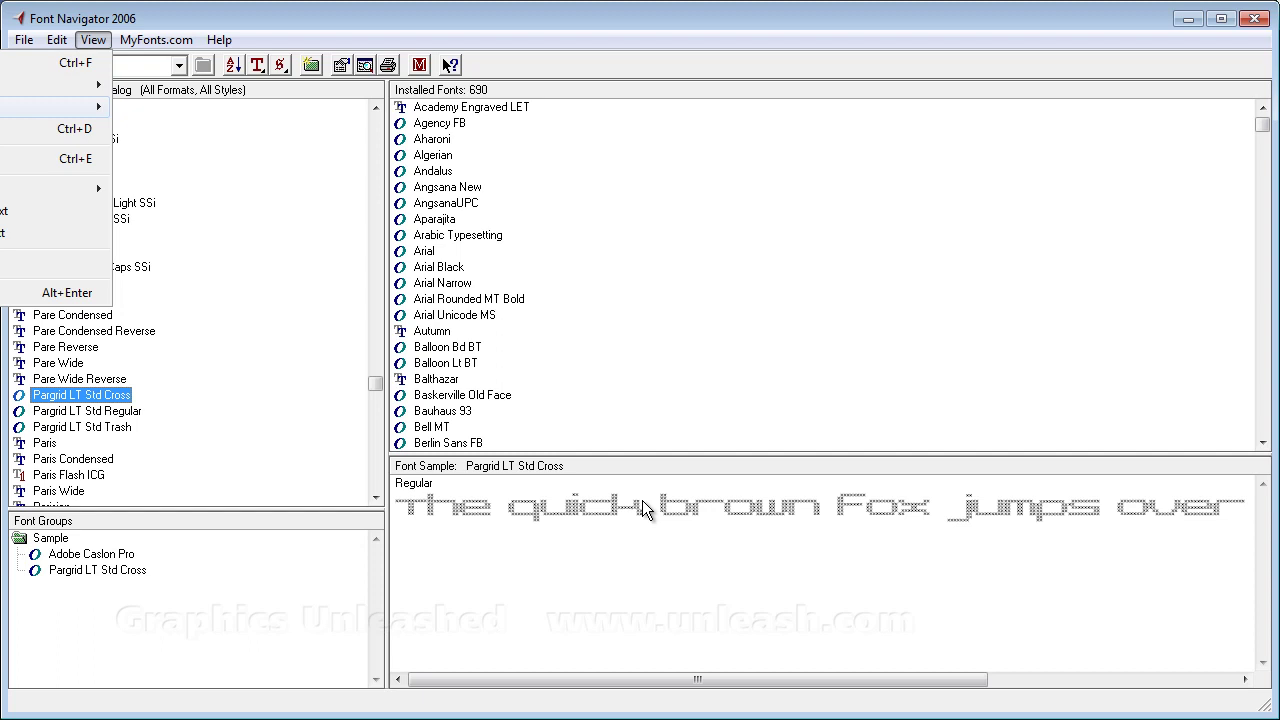
key(Right)
key(Right)
key(Escape)
key(Escape)
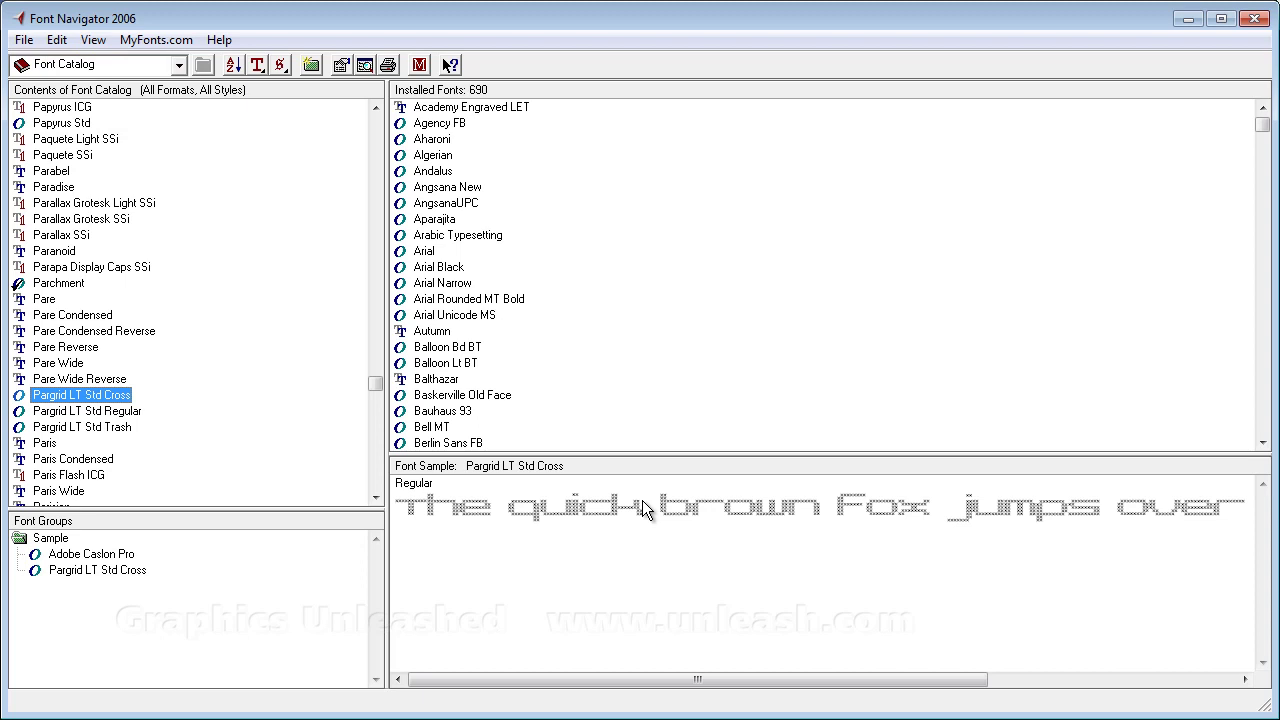
Open the Print Samples dialog from the File menu for Pargrid LT Std Cross
key(alt+f)
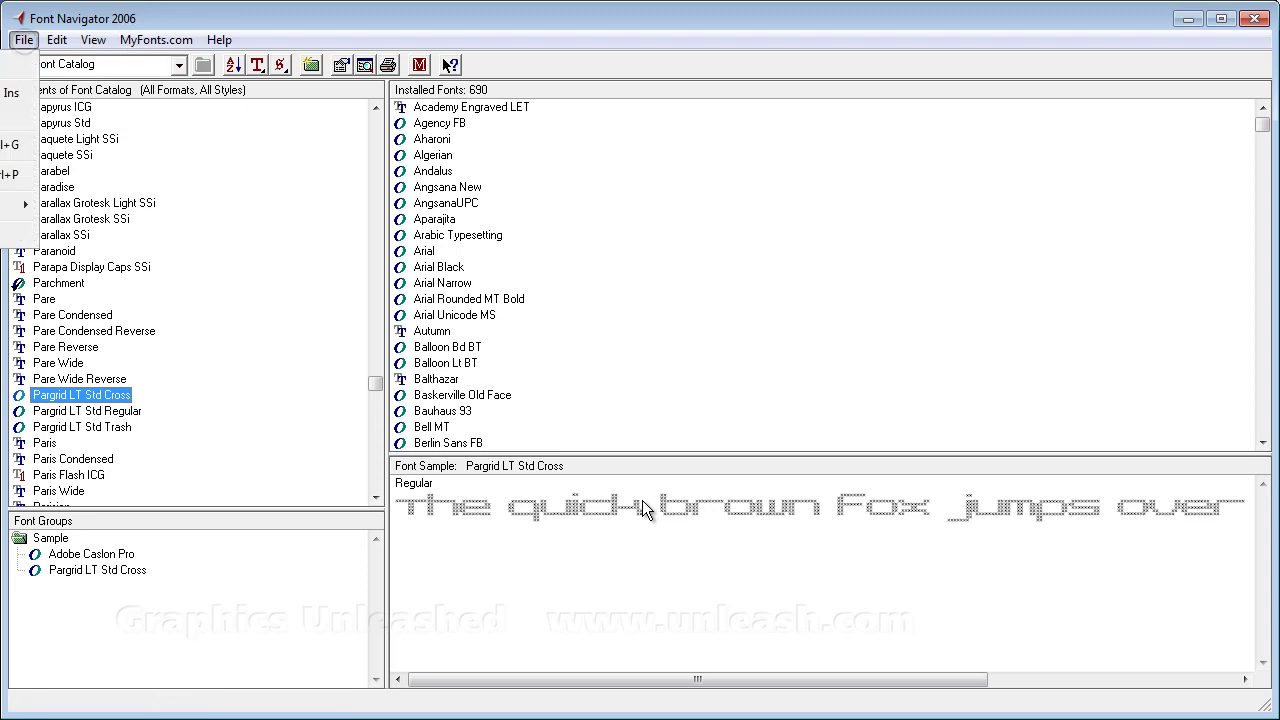
key(Down)
key(Down)
key(Down)
key(Up)
key(Down)
key(Return)
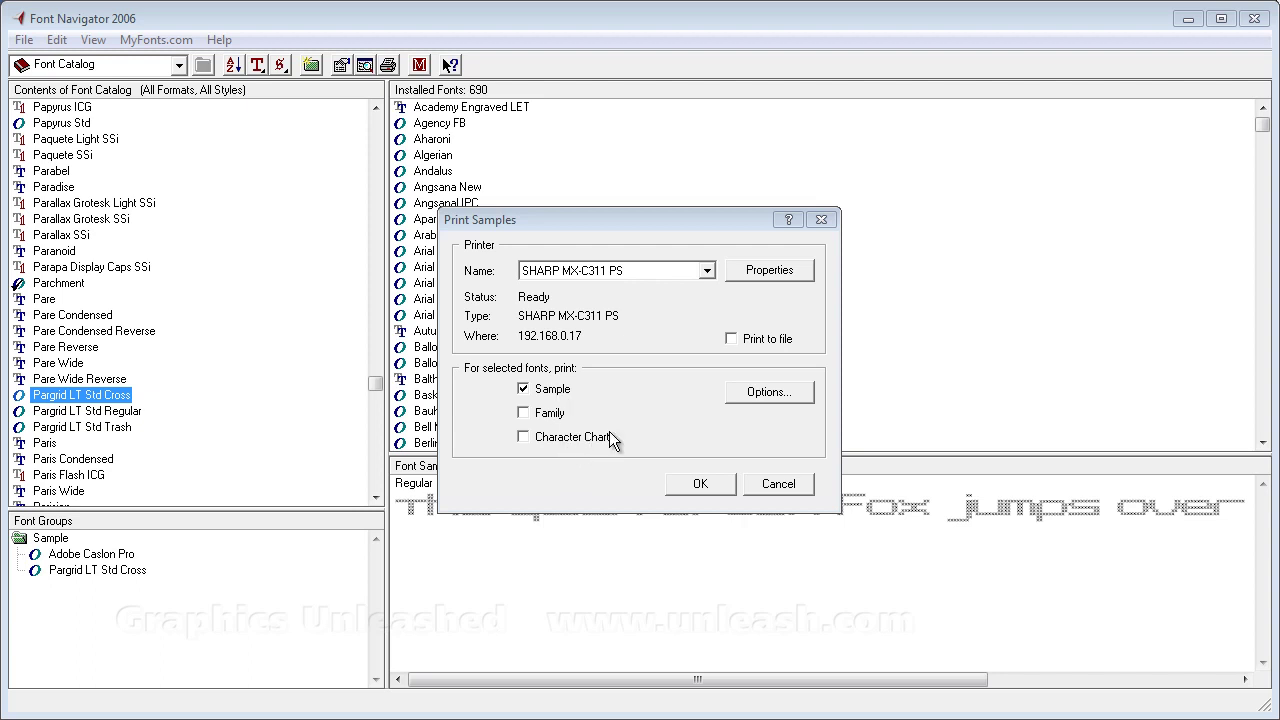
Cancel printing, then view Pargrid LT Std Cross's General, Character Chart and Sample Text properties
click(776, 484)
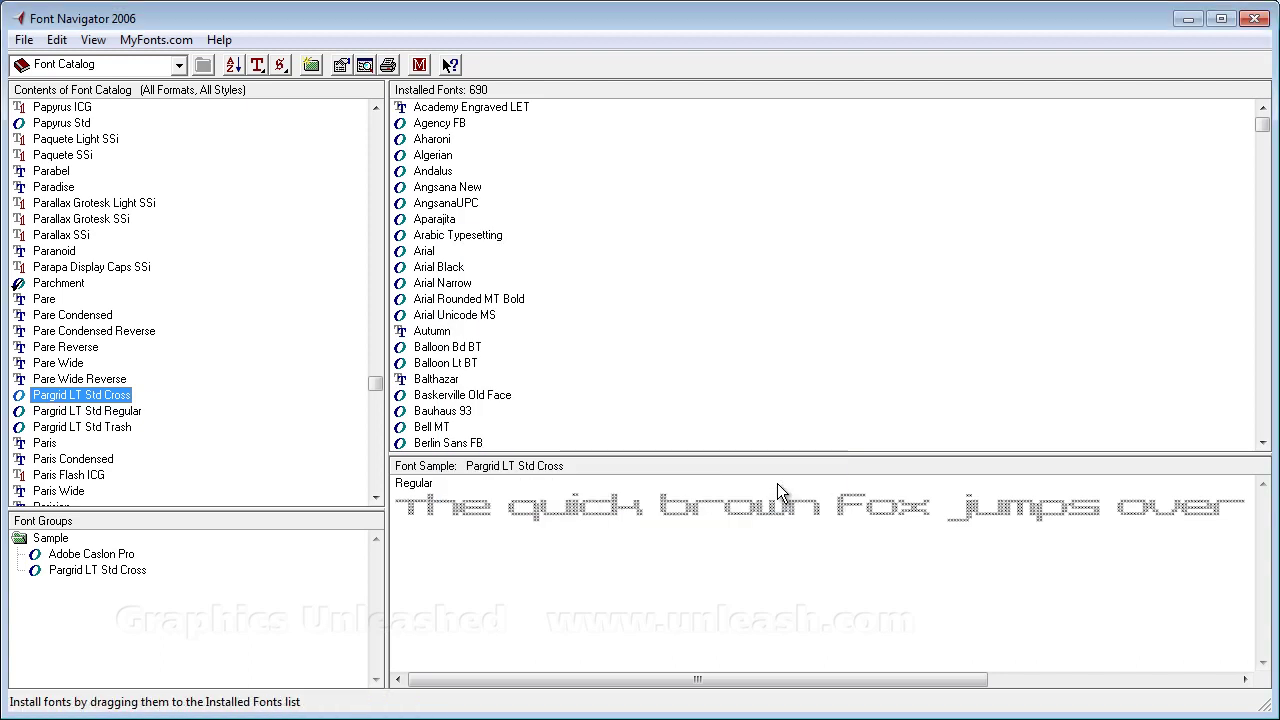
right_click(104, 400)
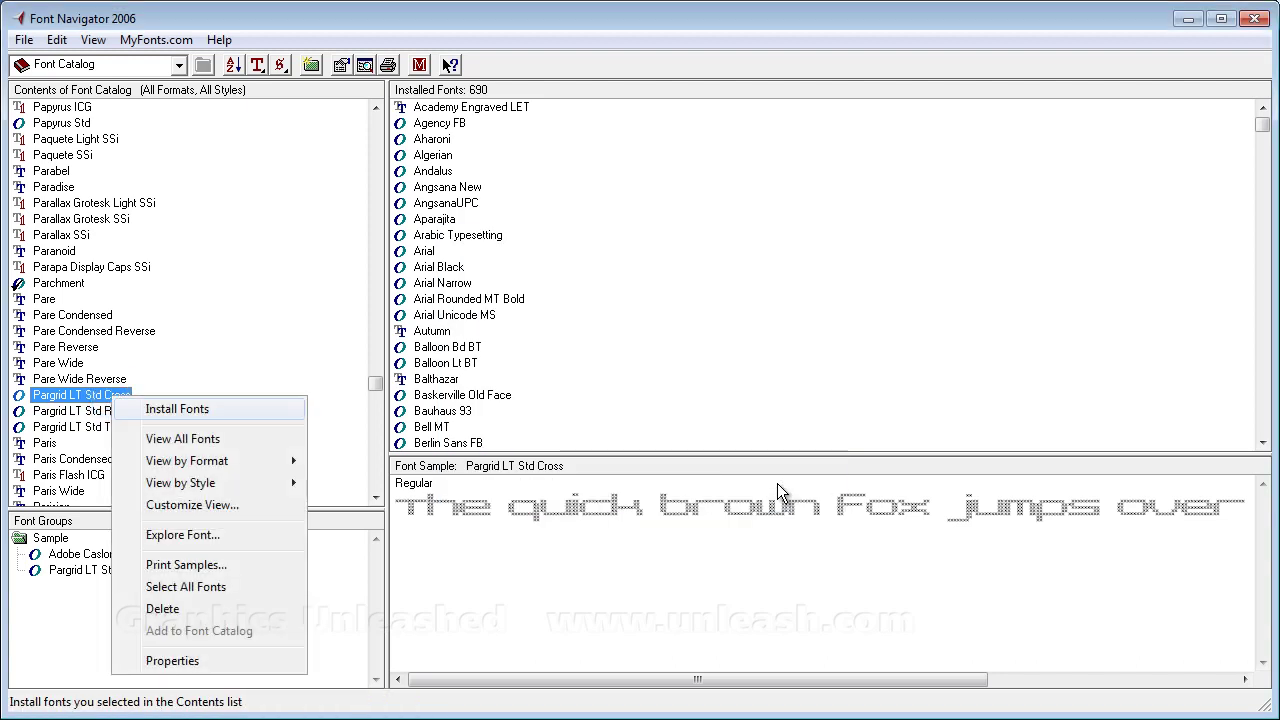
key(Down)
key(Down)
key(Return)
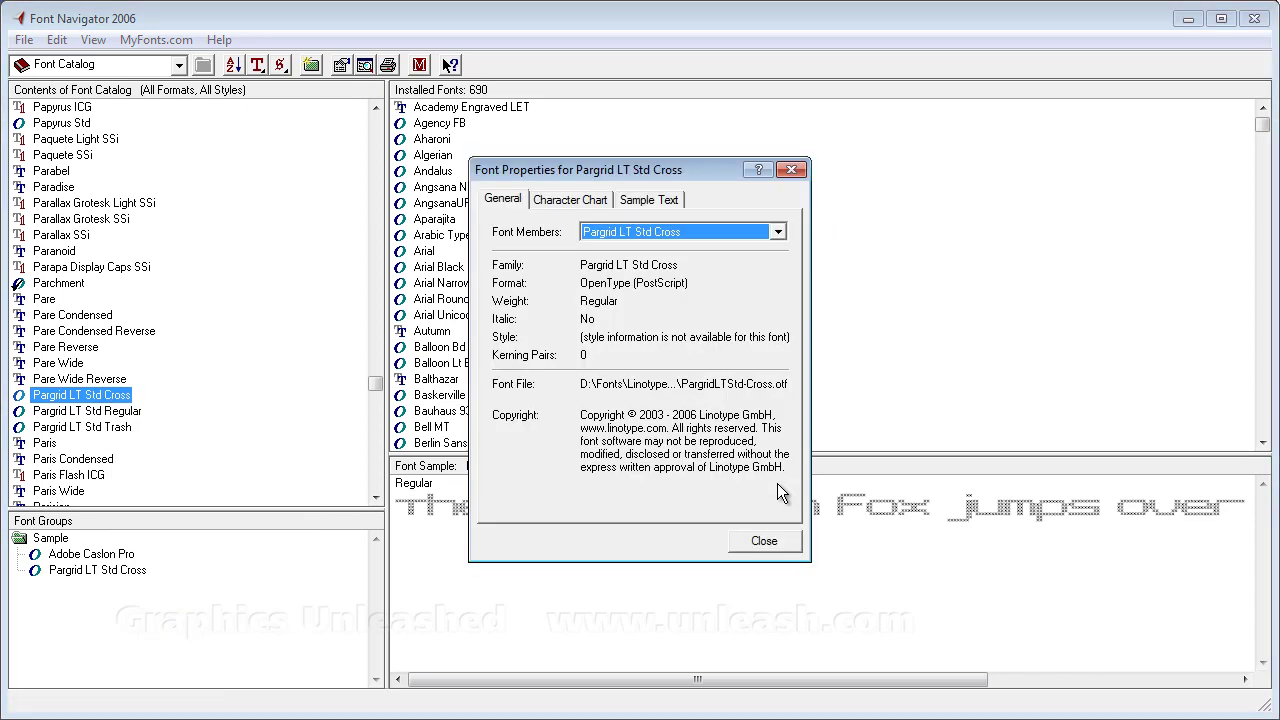
key(ctrl+Tab)
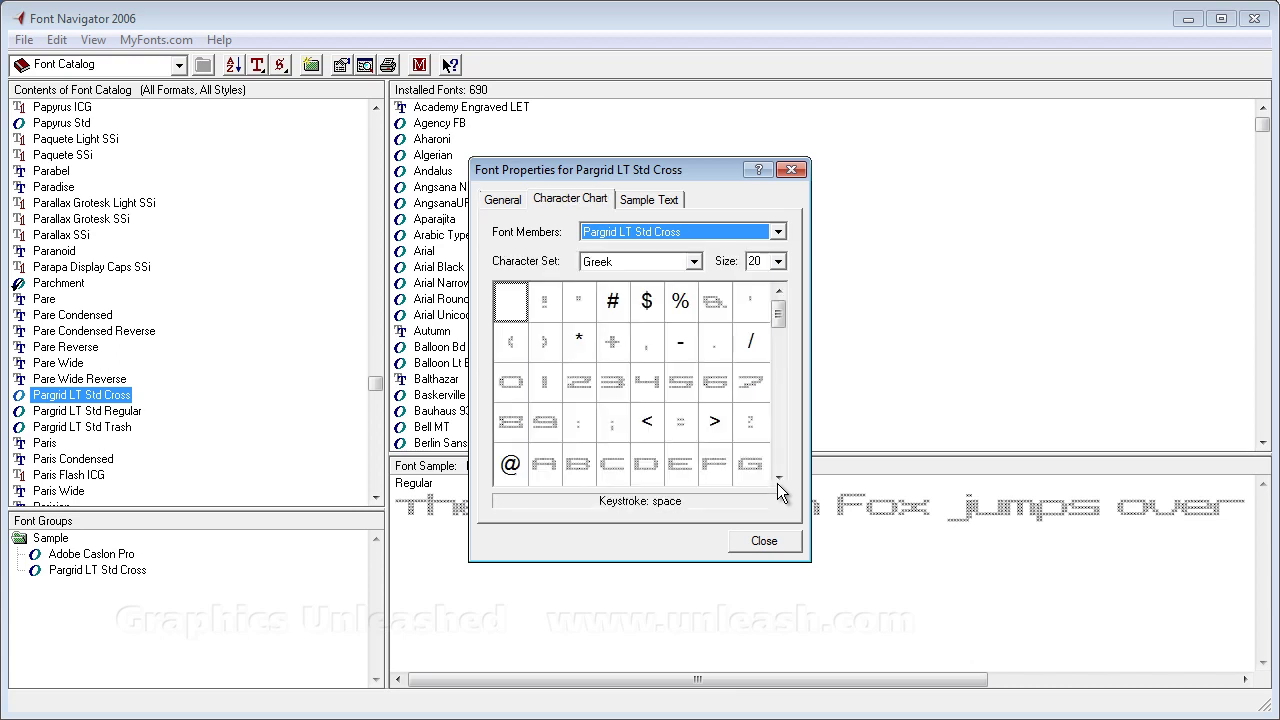
key(ctrl+Tab)
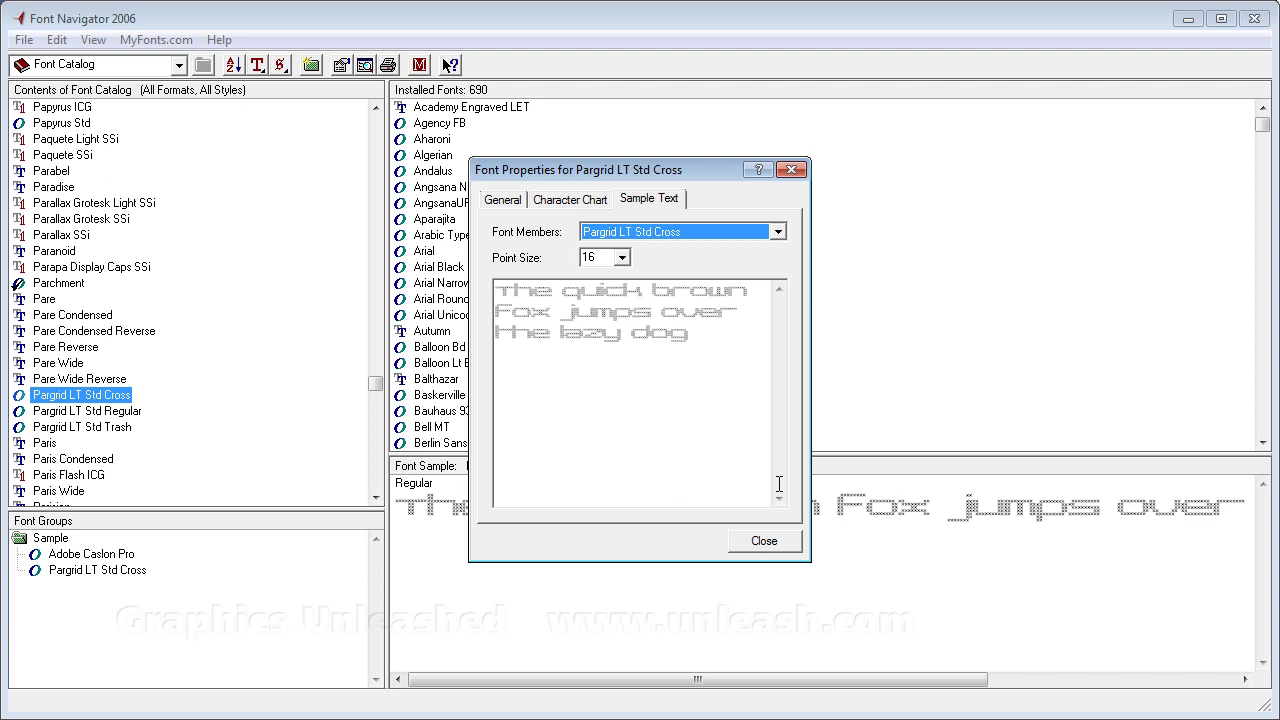
key(Escape)
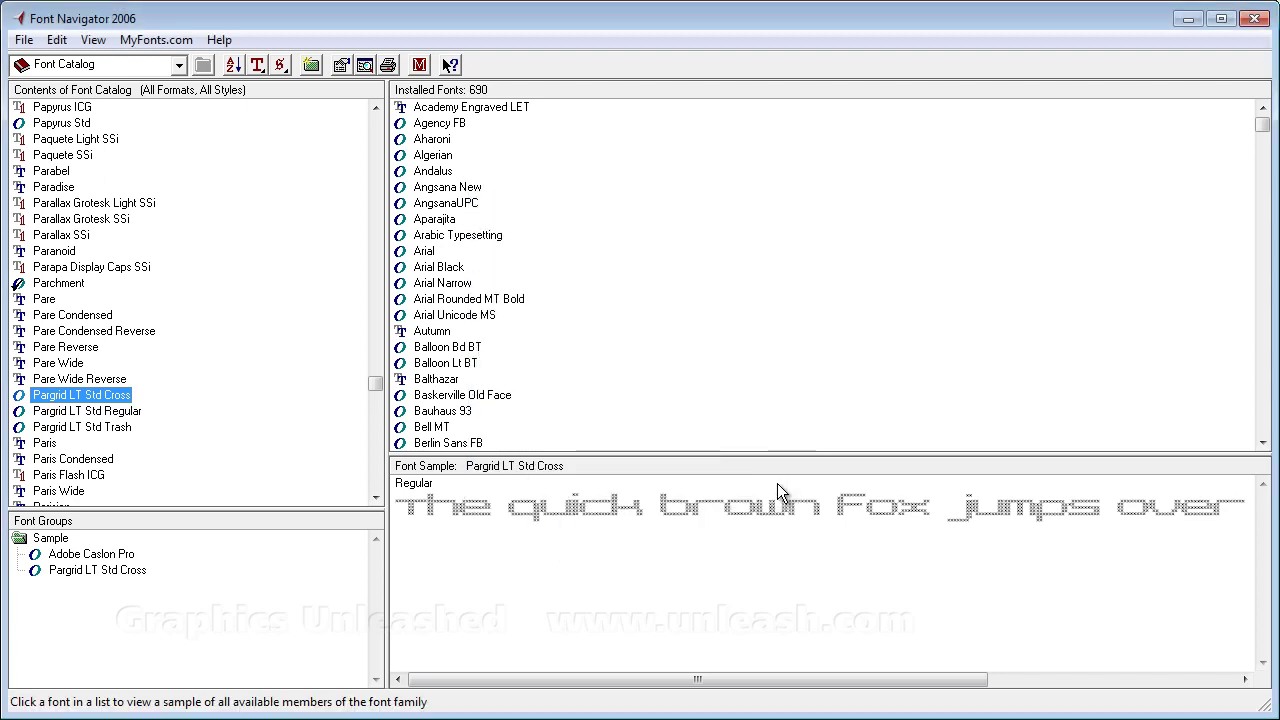